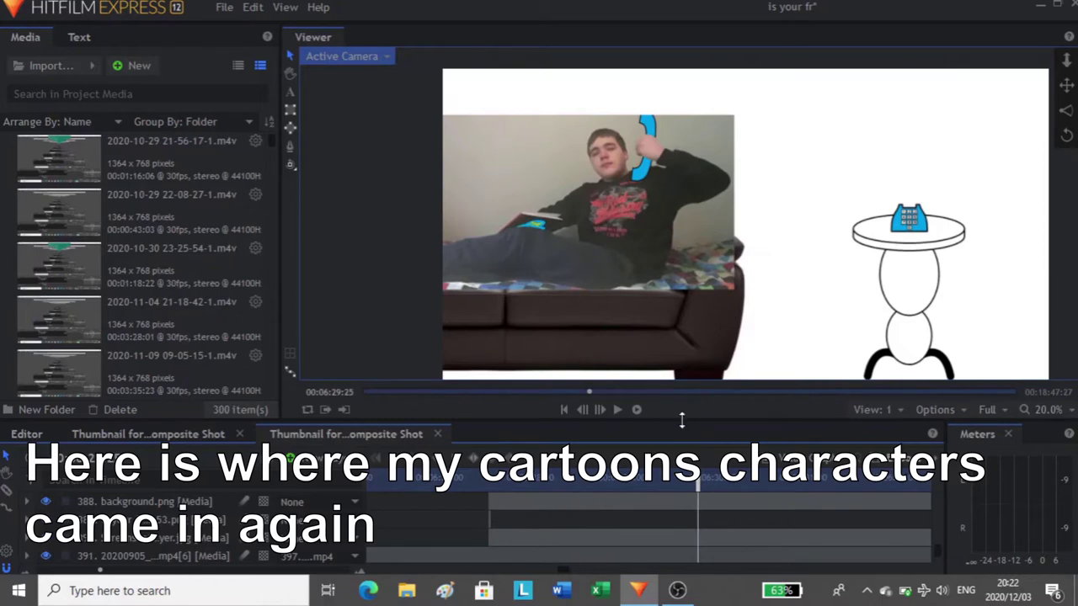
# Step: Enlarge the timeline area and split the selected live-action scene layers, from background.png to 20200905_…23.mp4, at 00:06:29:25
pyautogui.moveTo(680, 421); pyautogui.dragTo(712, 165)
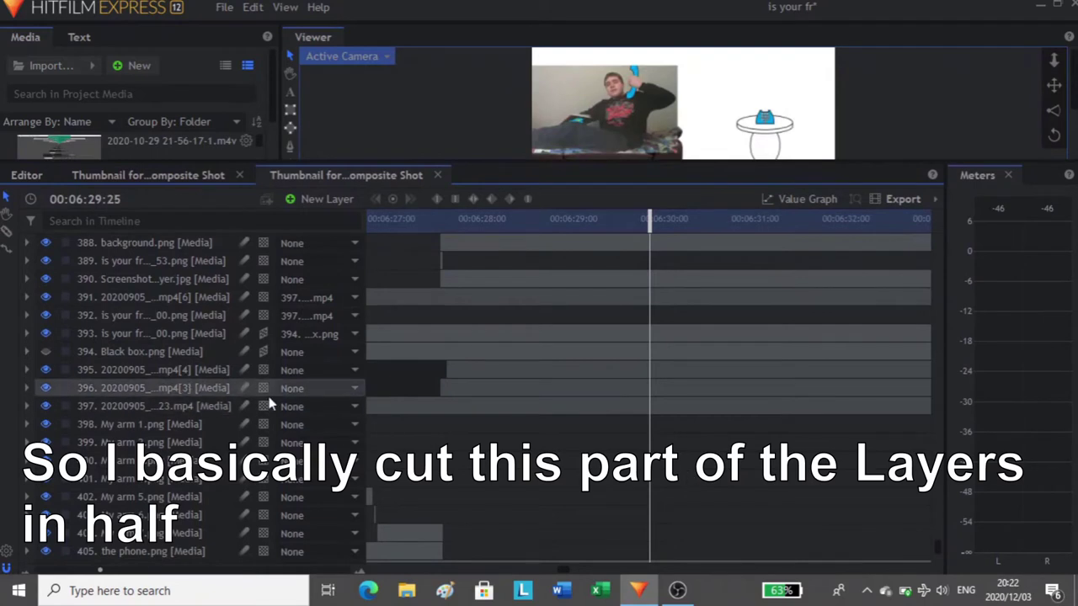
pyautogui.scroll(2, 688, 431)
pyautogui.moveTo(713, 491); pyautogui.dragTo(655, 289)
pyautogui.press('=')
pyautogui.press('c')
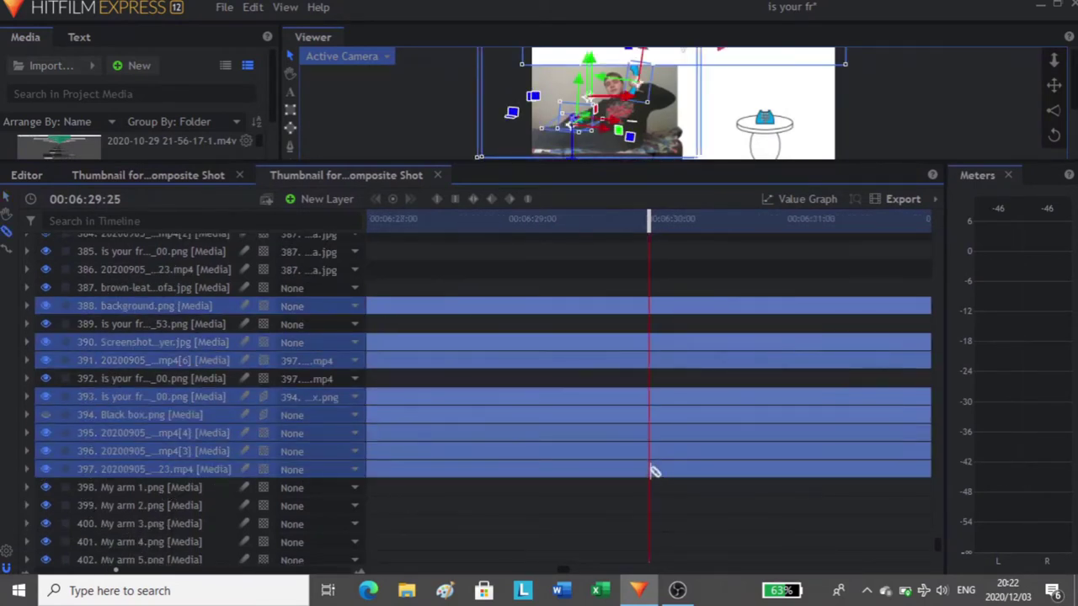
pyautogui.click(650, 469)
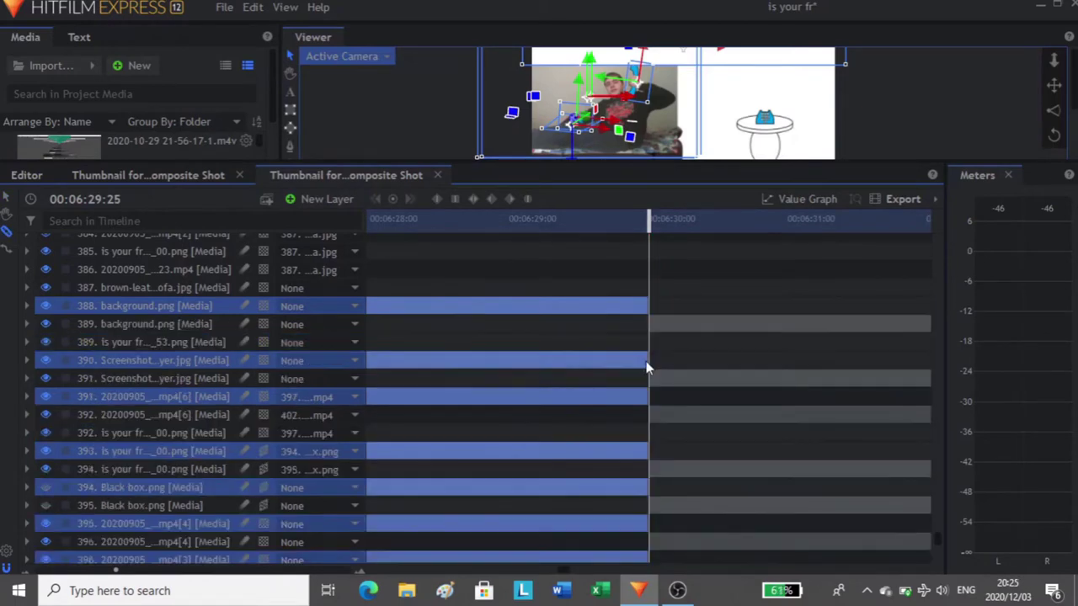
# Step: Stack the second halves of the 20200905 mp4[3] and mp4[4] layers directly above the second half of the 20200905_…23.mp4 layer
pyautogui.scroll(-2, 646, 361)
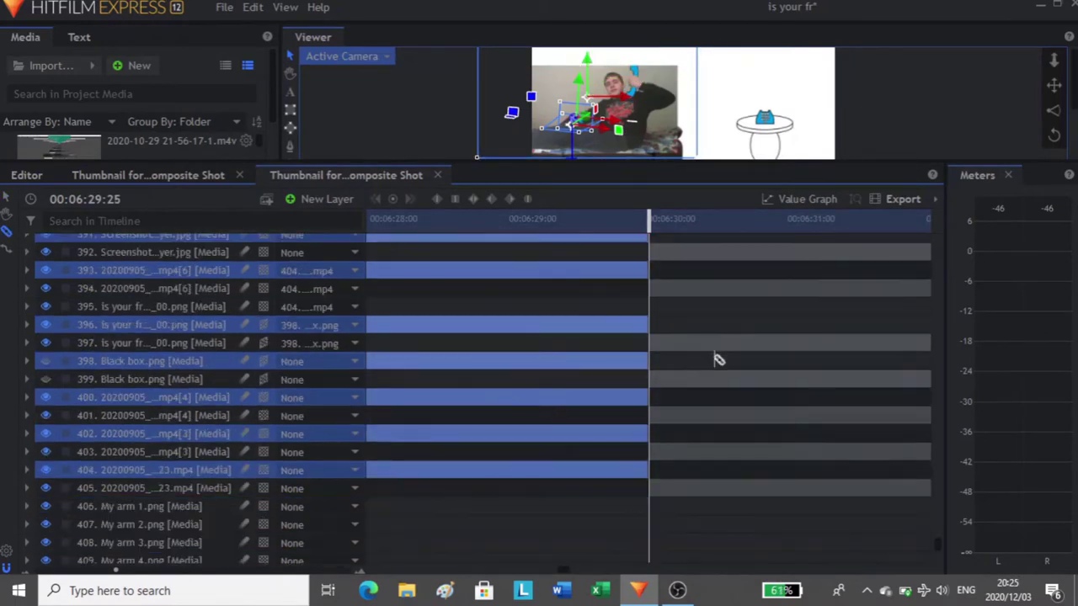
pyautogui.press('v')
pyautogui.click(196, 456)
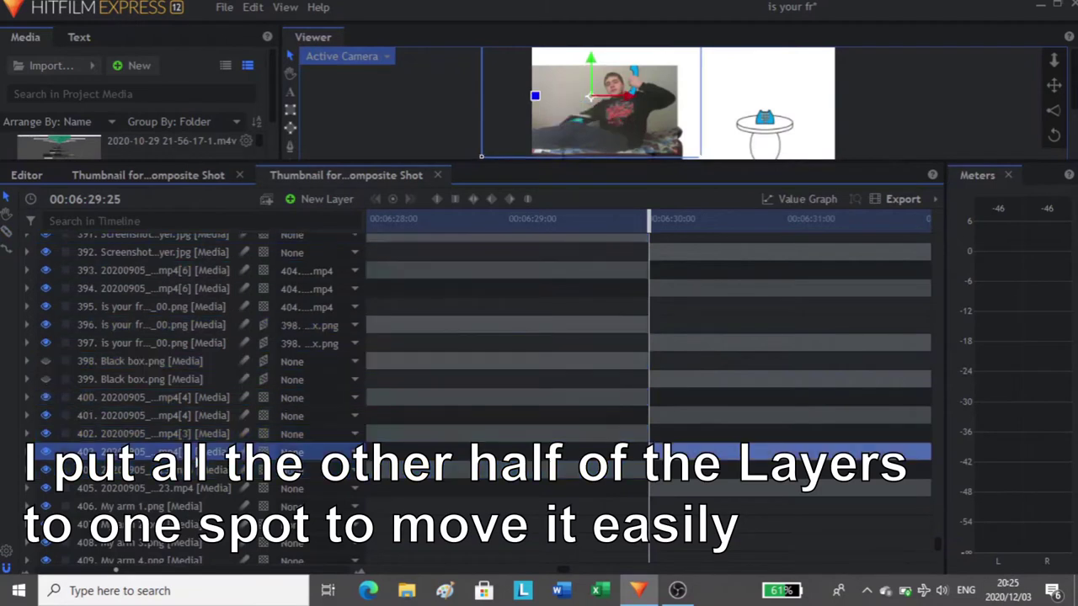
pyautogui.click(198, 470)
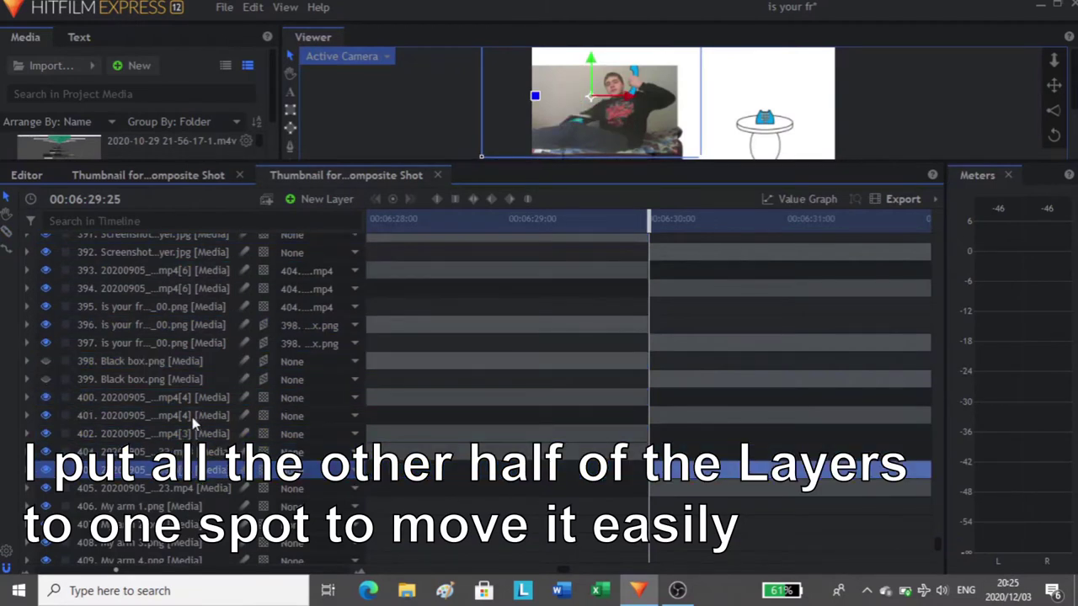
pyautogui.moveTo(193, 416); pyautogui.dragTo(192, 465)
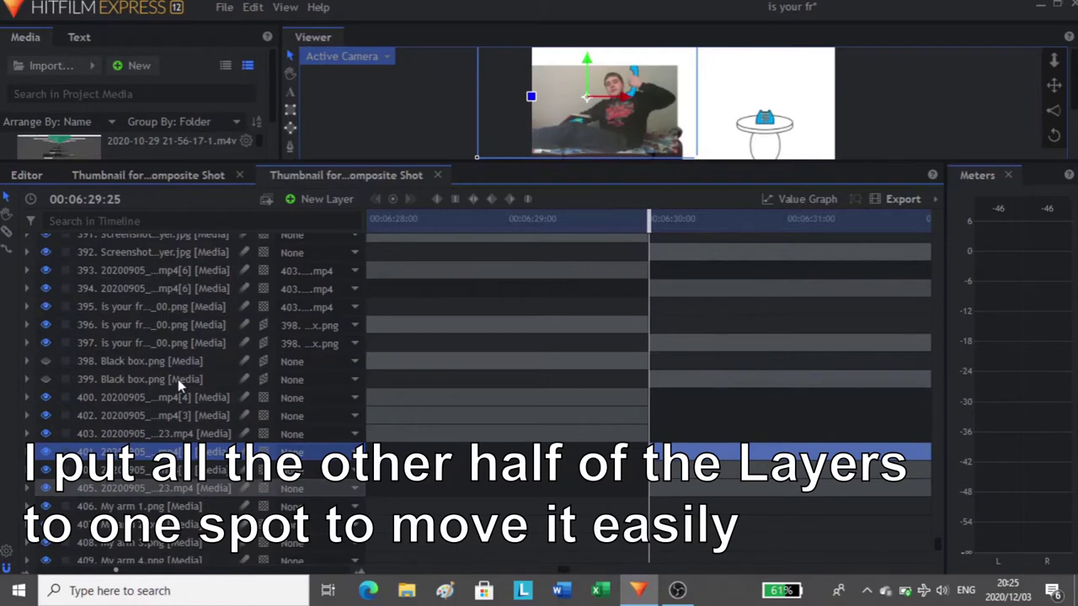
# Step: Group the second halves of the Black box, is your fr…_00.png, mp4[6], Screenshot and background.png layers above the other second-half clips
pyautogui.moveTo(178, 379); pyautogui.dragTo(178, 434)
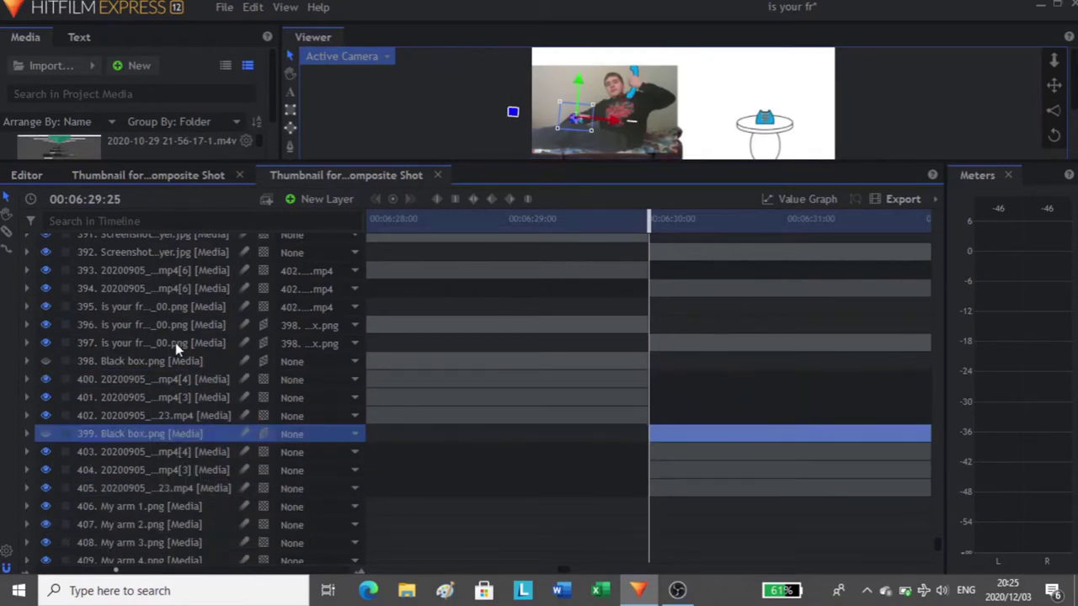
pyautogui.moveTo(175, 343); pyautogui.dragTo(173, 413)
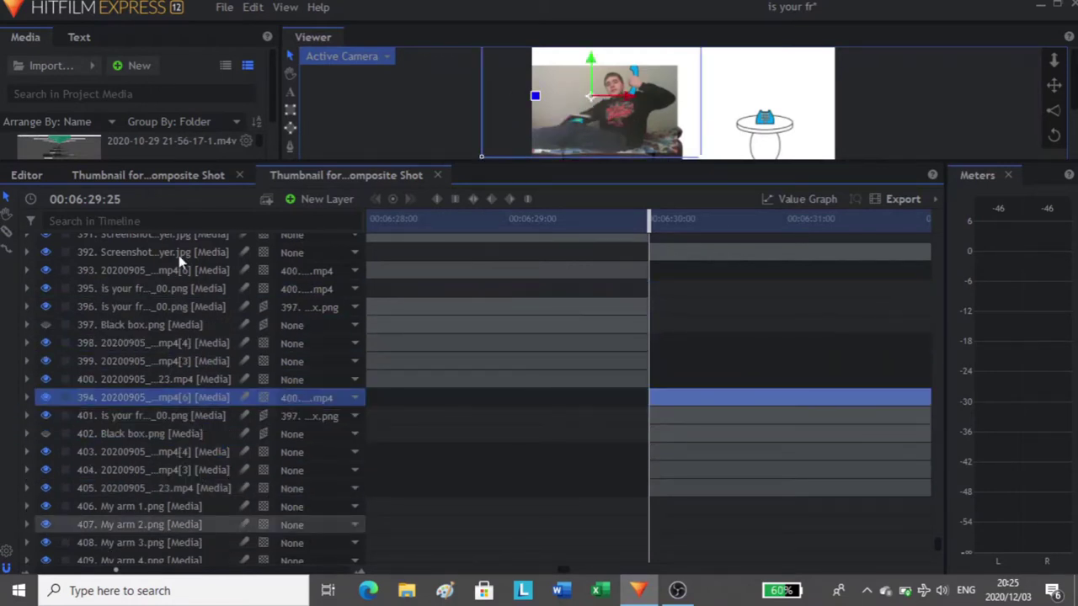
pyautogui.moveTo(179, 255); pyautogui.dragTo(180, 393)
pyautogui.scroll(3, 674, 337)
pyautogui.moveTo(180, 325); pyautogui.dragTo(180, 493)
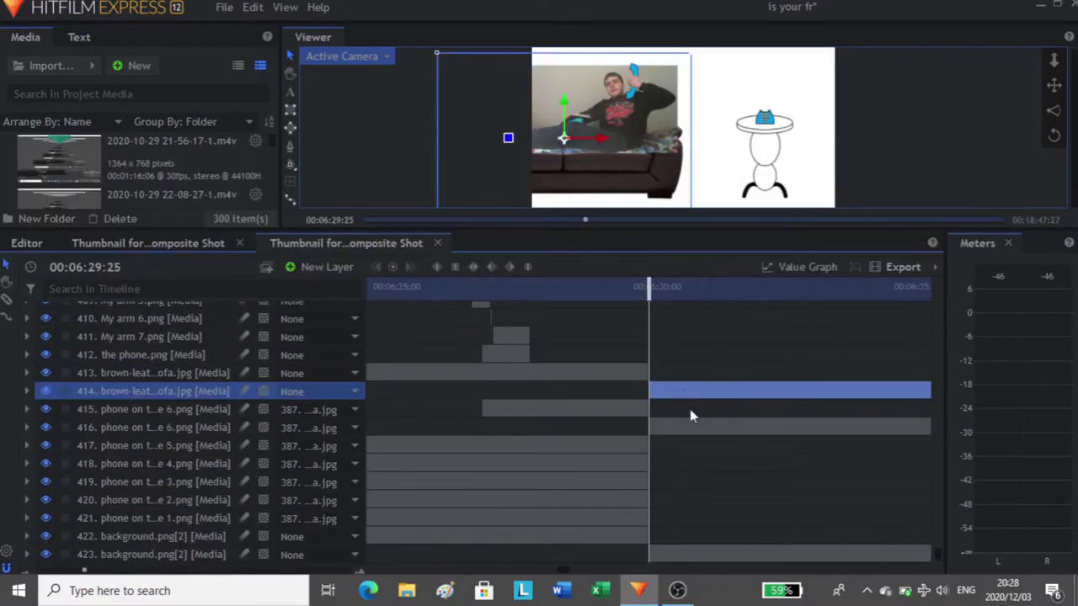
# Step: Move the second halves of the brown leather sofa, phone on table 6 and background.png[2] layers up in the layer stack
pyautogui.scroll(3, 690, 411)
pyautogui.moveTo(211, 440); pyautogui.dragTo(224, 388)
pyautogui.scroll(7, 217, 373)
pyautogui.scroll(-5, 609, 441)
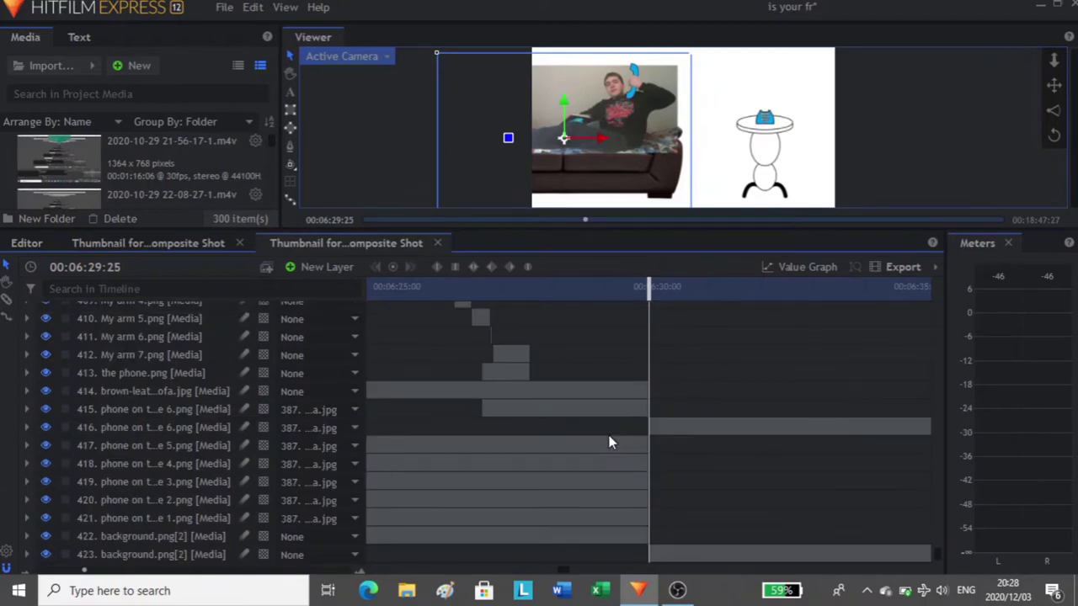
pyautogui.moveTo(180, 426); pyautogui.dragTo(185, 373)
pyautogui.scroll(-5, 138, 505)
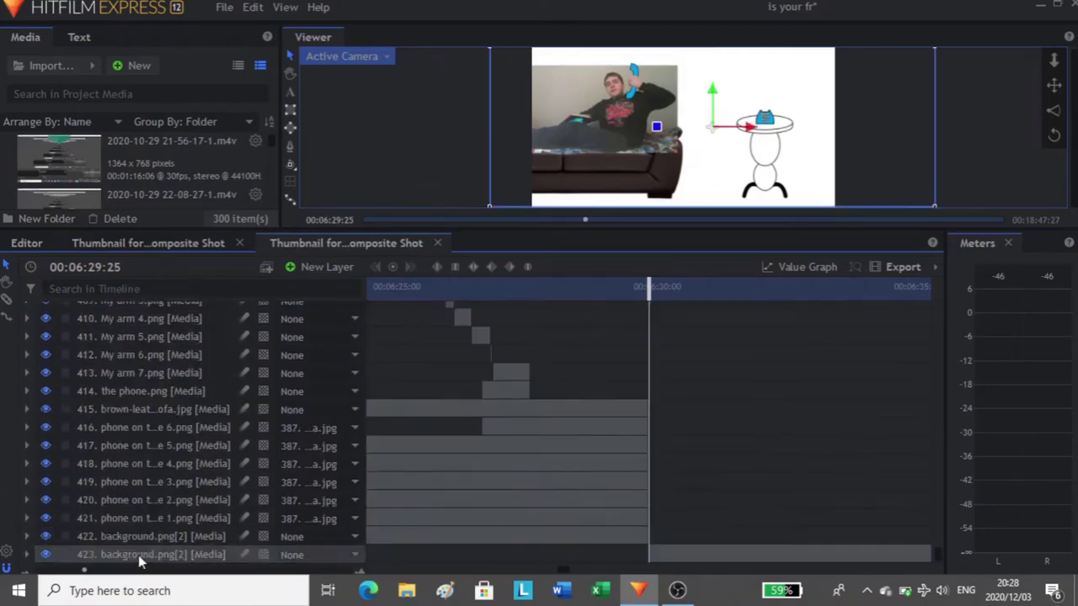
pyautogui.moveTo(139, 555); pyautogui.dragTo(261, 352)
# Step: Move the remaining second-half layers, including mp4[6], Black box, is your fr…_00.png and Screenshot, beneath the first-half background.png[2] layer
pyautogui.scroll(4, 798, 487)
pyautogui.moveTo(612, 392); pyautogui.dragTo(687, 525)
pyautogui.moveTo(143, 519); pyautogui.dragTo(143, 569)
pyautogui.moveTo(617, 429); pyautogui.dragTo(540, 472)
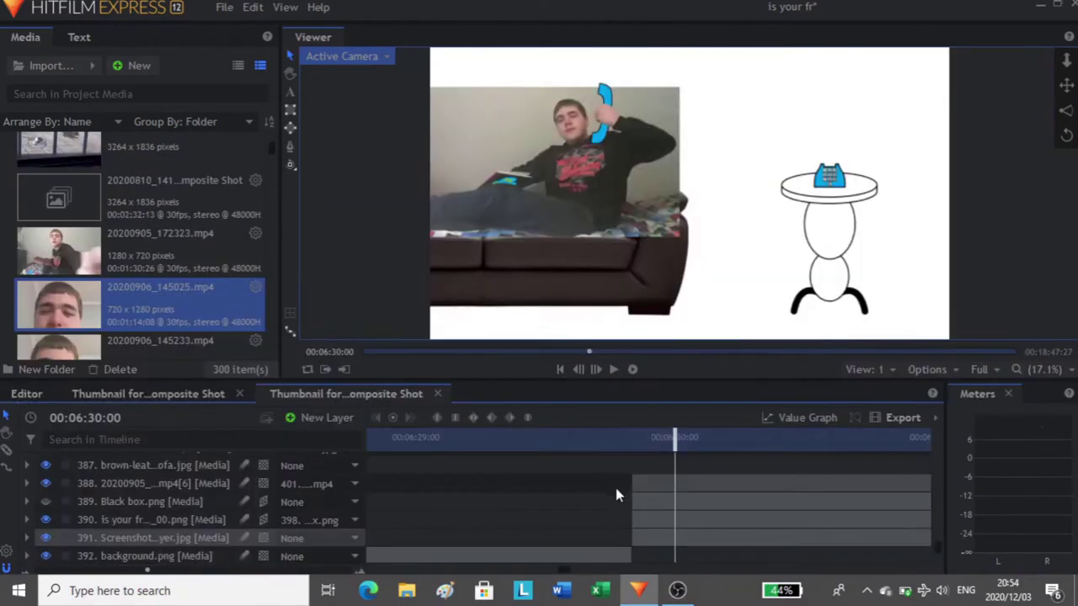
pyautogui.moveTo(616, 488); pyautogui.dragTo(609, 548)
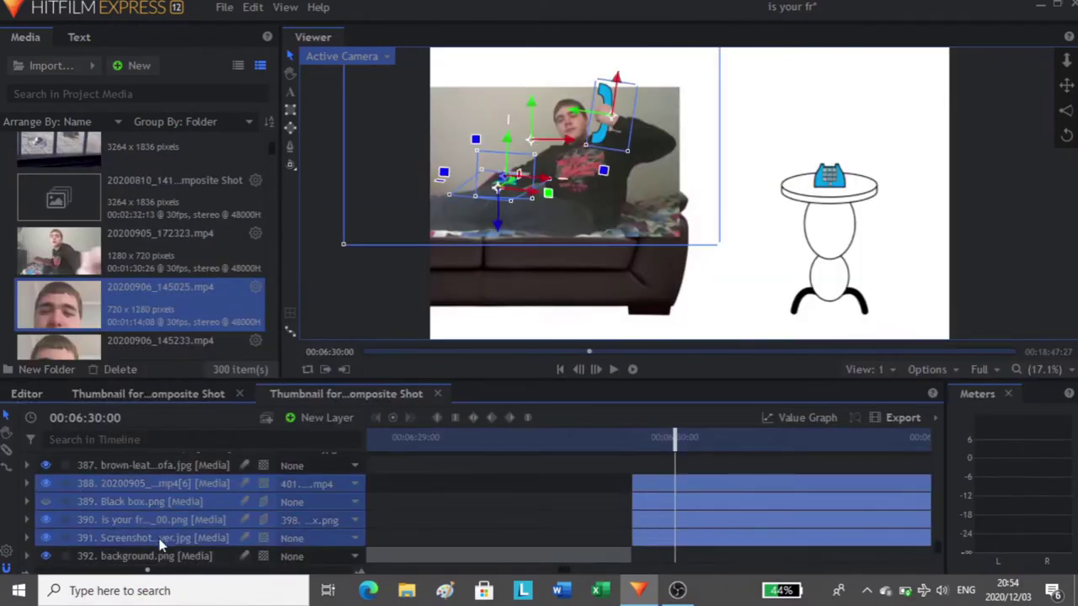
pyautogui.moveTo(163, 545); pyautogui.dragTo(172, 517)
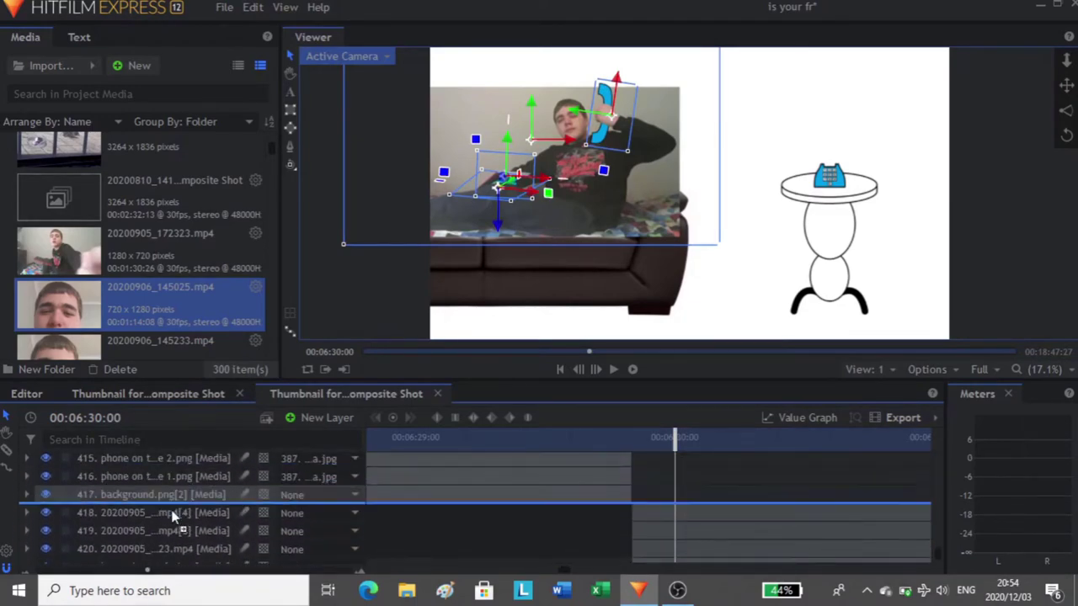
# Step: Select all the grouped second-half layers and shift them later in the timeline, leaving a gap after the first halves
pyautogui.moveTo(378, 517); pyautogui.dragTo(646, 498)
pyautogui.moveTo(600, 494); pyautogui.dragTo(657, 558)
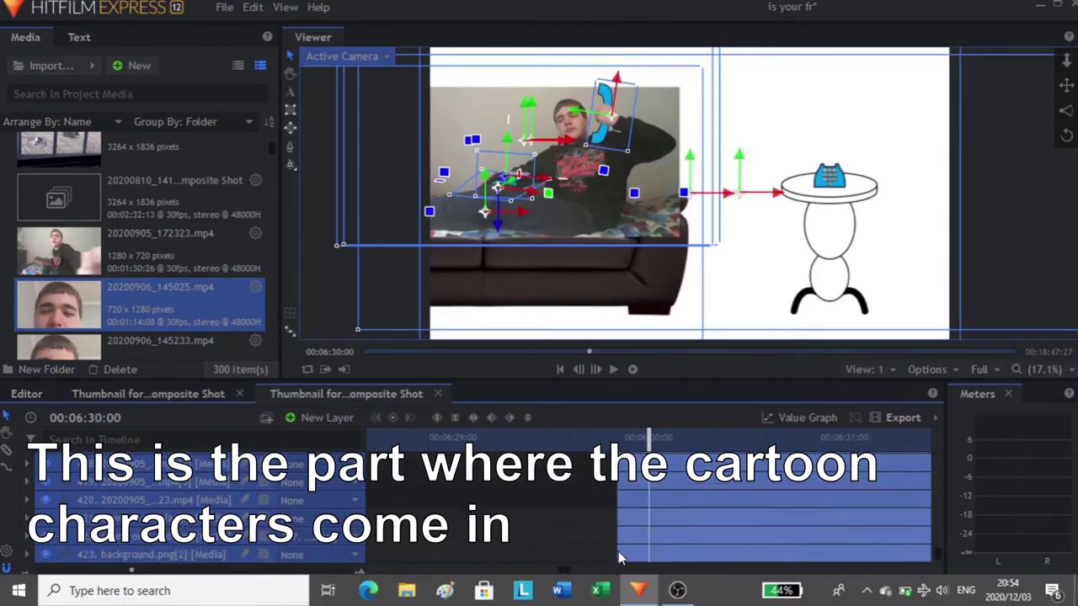
pyautogui.scroll(2, 601, 547)
pyautogui.press('-')
pyautogui.press('-')
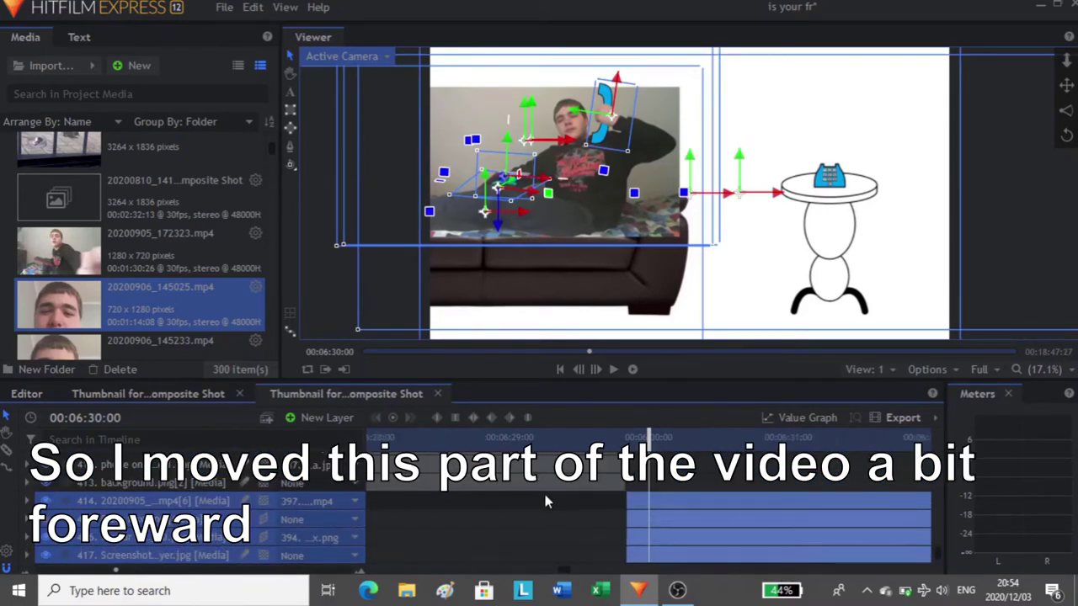
pyautogui.scroll(-2, 662, 525)
pyautogui.scroll(-2, 662, 521)
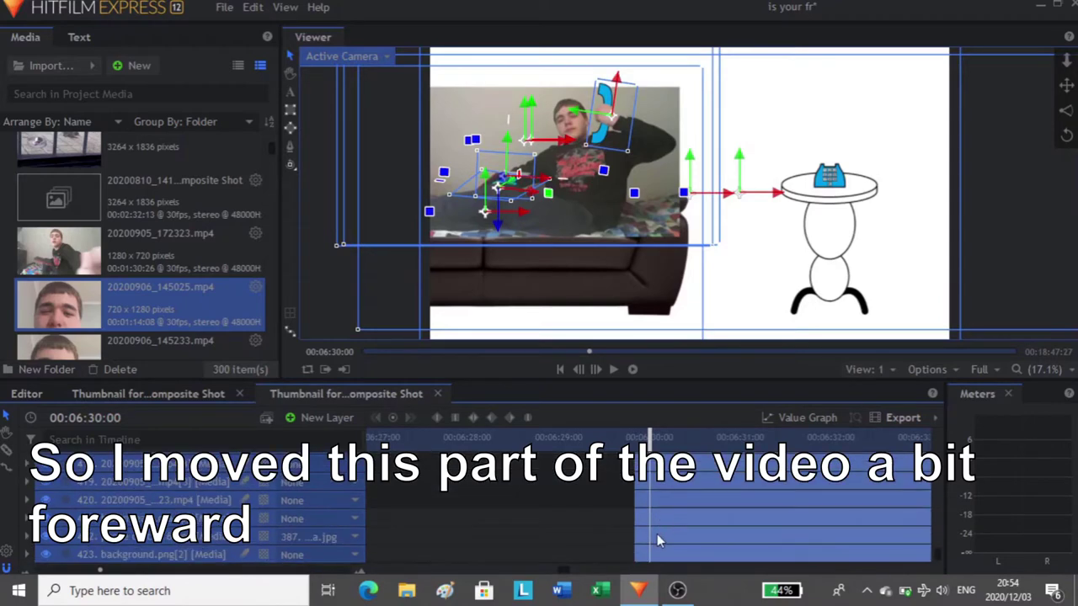
pyautogui.press('-')
pyautogui.scroll(3, 663, 535)
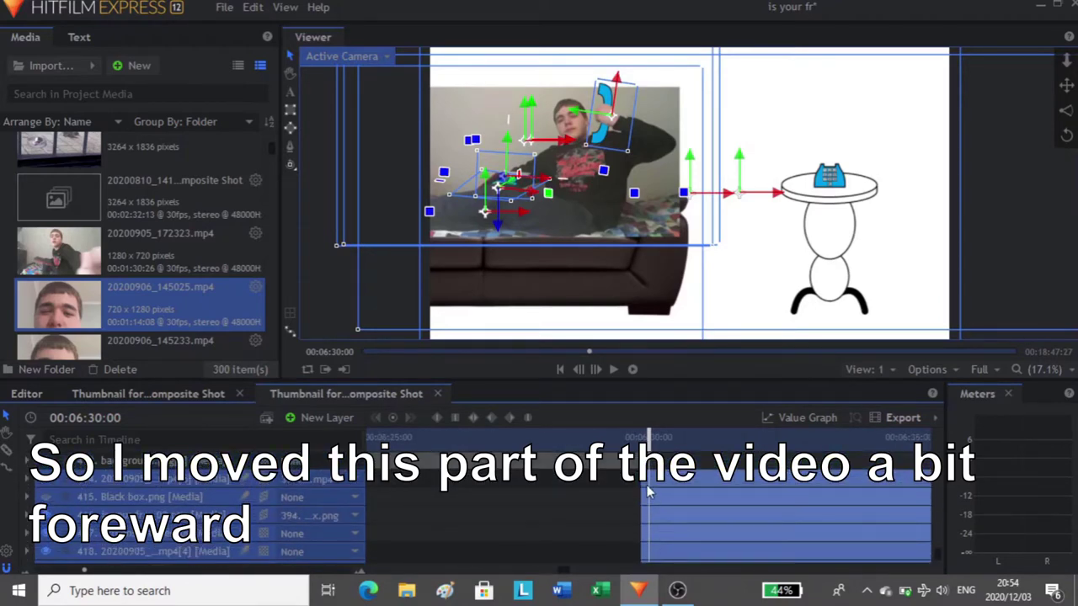
pyautogui.scroll(-2, 880, 495)
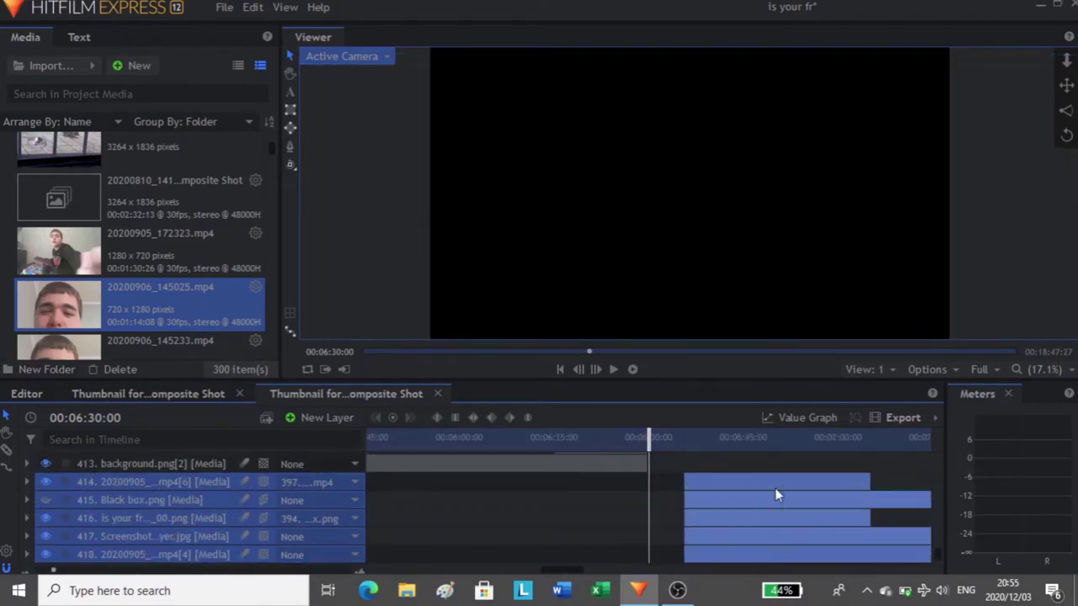
pyautogui.scroll(2, 693, 485)
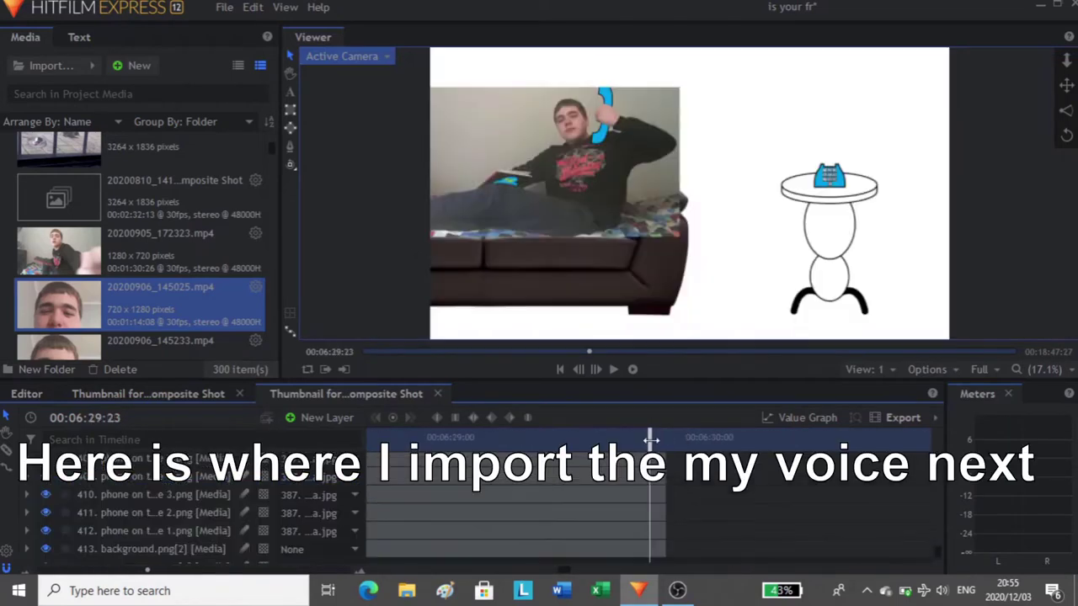
# Step: Insert the 20200906_145025.mp4 voice clip at 00:06:29:25, below the first-half background.png[2] layer
pyautogui.moveTo(650, 438); pyautogui.dragTo(663, 440)
pyautogui.moveTo(103, 303); pyautogui.dragTo(665, 527)
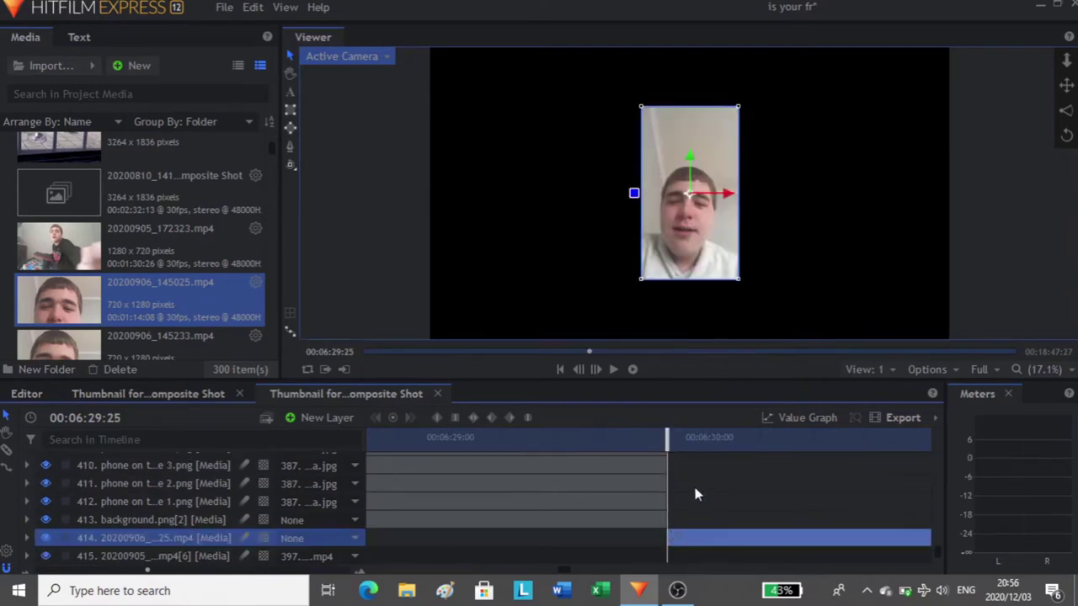
pyautogui.click(717, 480)
# Step: Play the 20200906_145025.mp4 clip, split it at 00:06:37:00, and move the spoken part back to the end of the first-half layers
pyautogui.press('space')
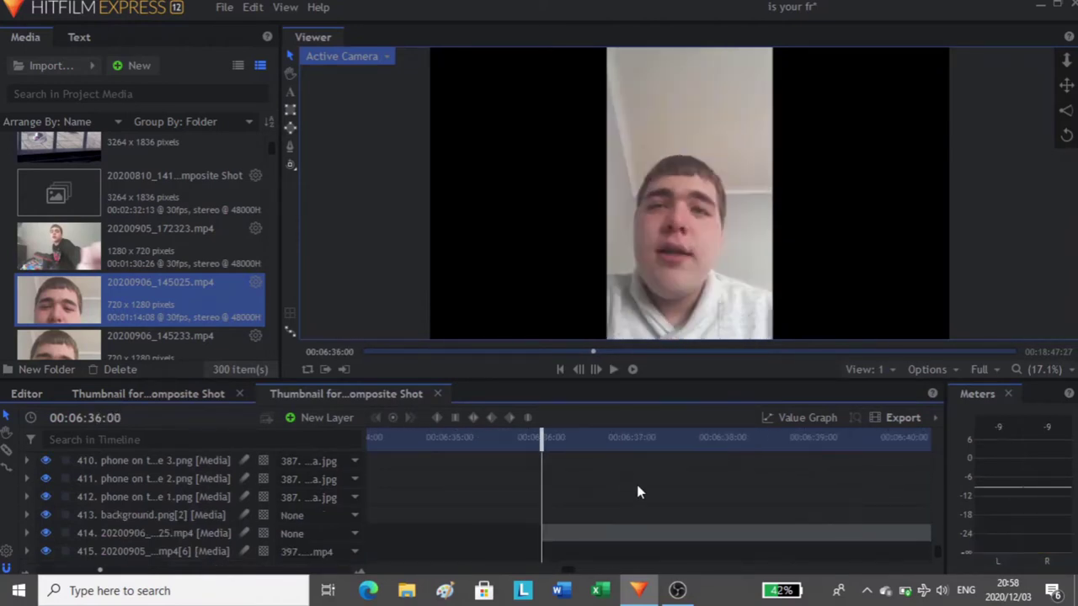
pyautogui.press('space')
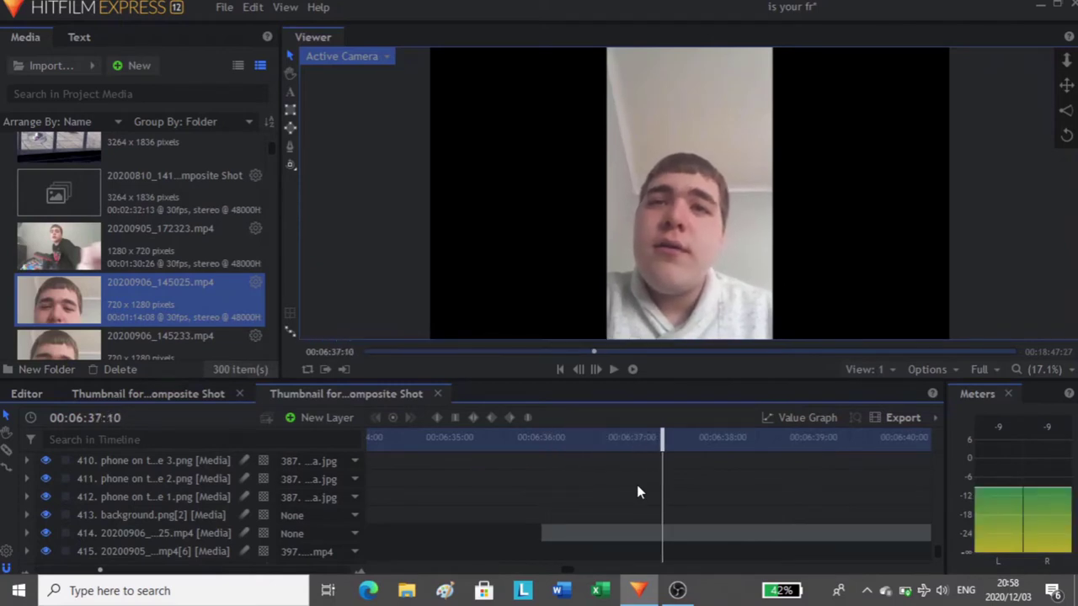
pyautogui.click(631, 496)
pyautogui.press('c')
pyautogui.click(635, 534)
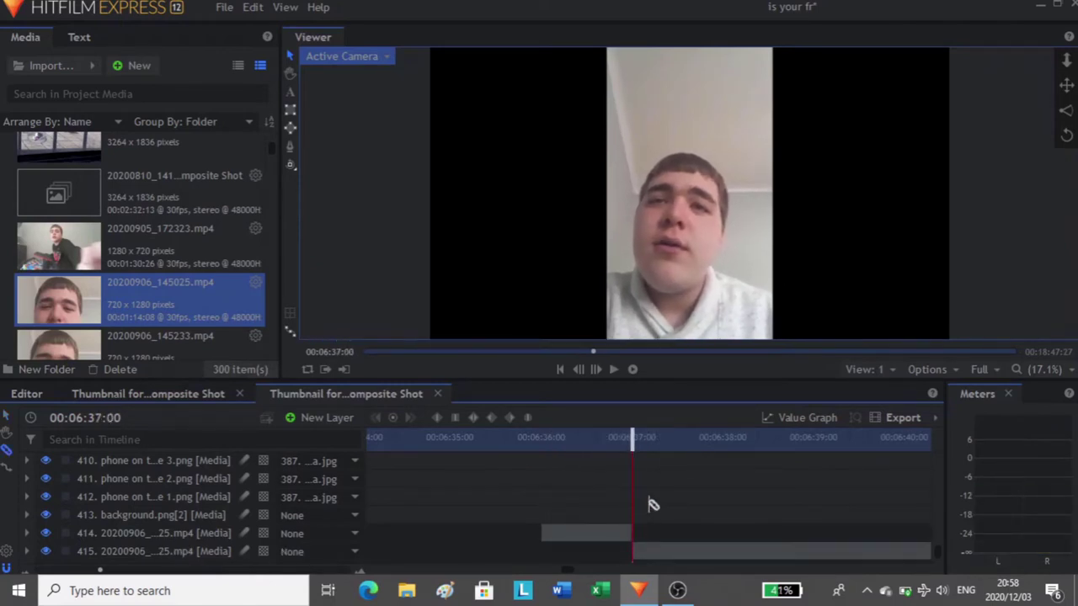
pyautogui.scroll(-3, 667, 500)
pyautogui.moveTo(636, 534); pyautogui.dragTo(492, 505)
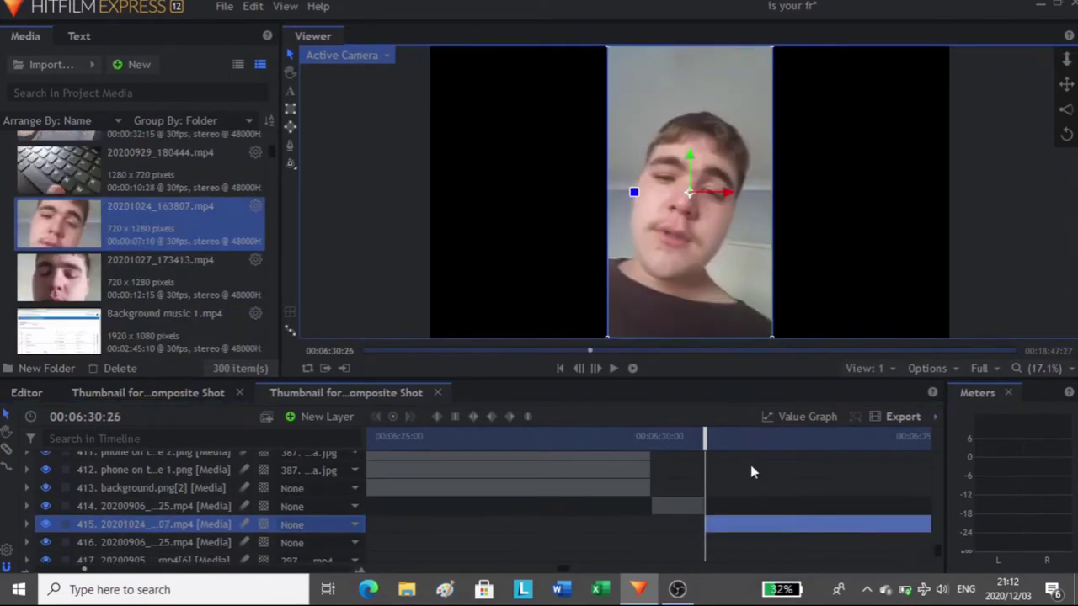
# Step: Play the voice clips from 00:06:30:26 and split the remaining 20200906_145025.mp4 clip at 00:06:35:02
pyautogui.click(752, 476)
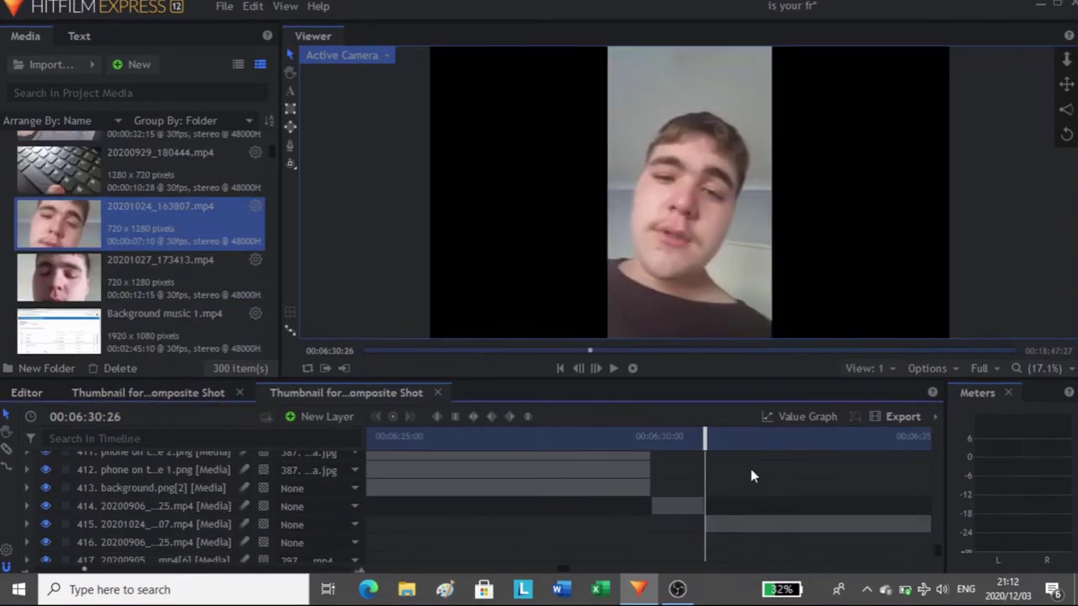
pyautogui.press('space')
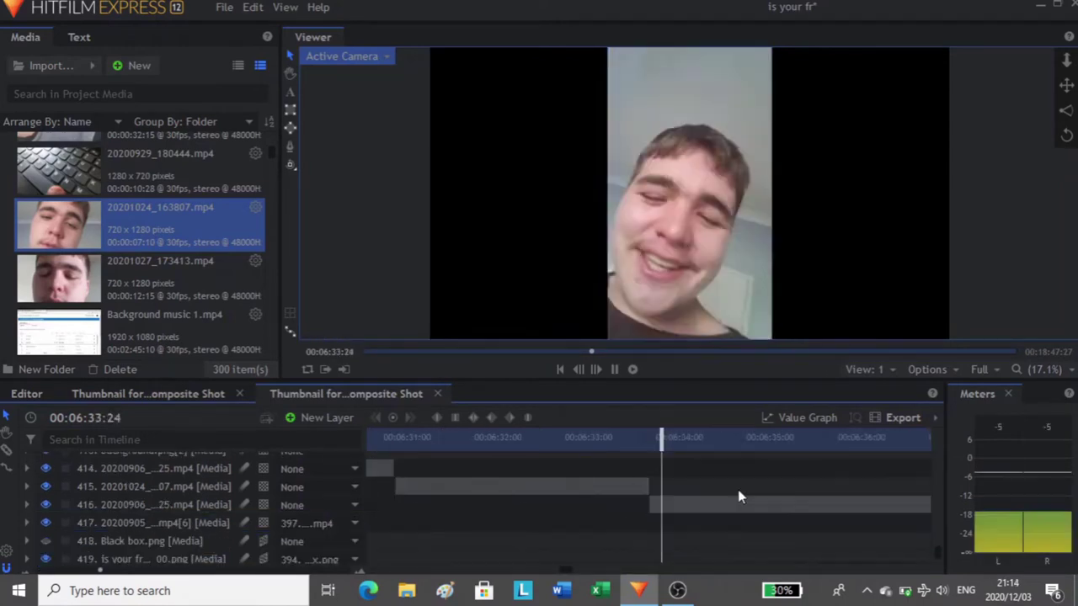
pyautogui.press('space')
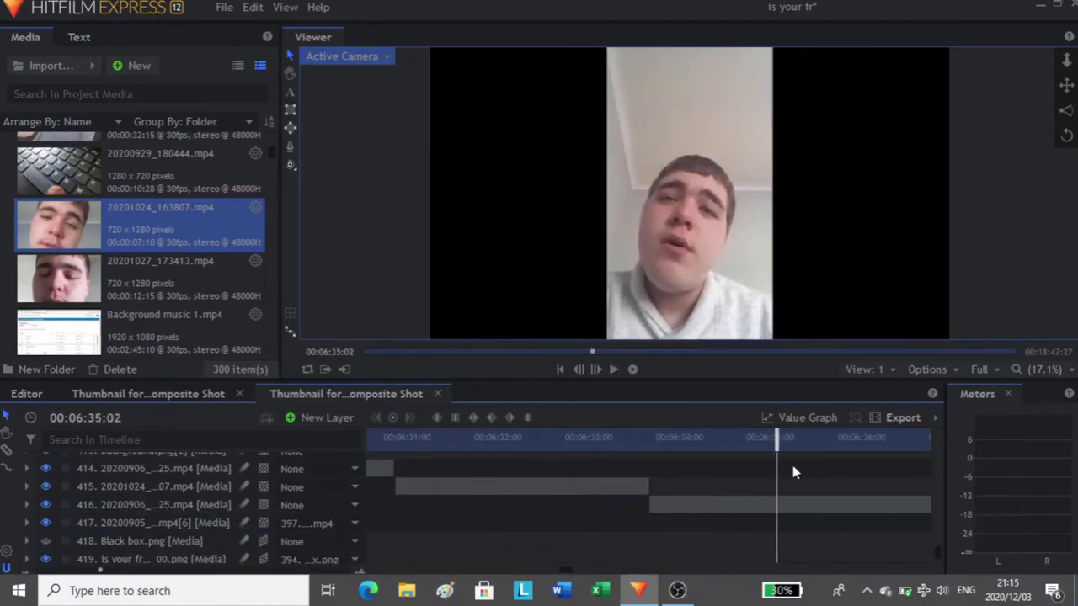
pyautogui.click(782, 505)
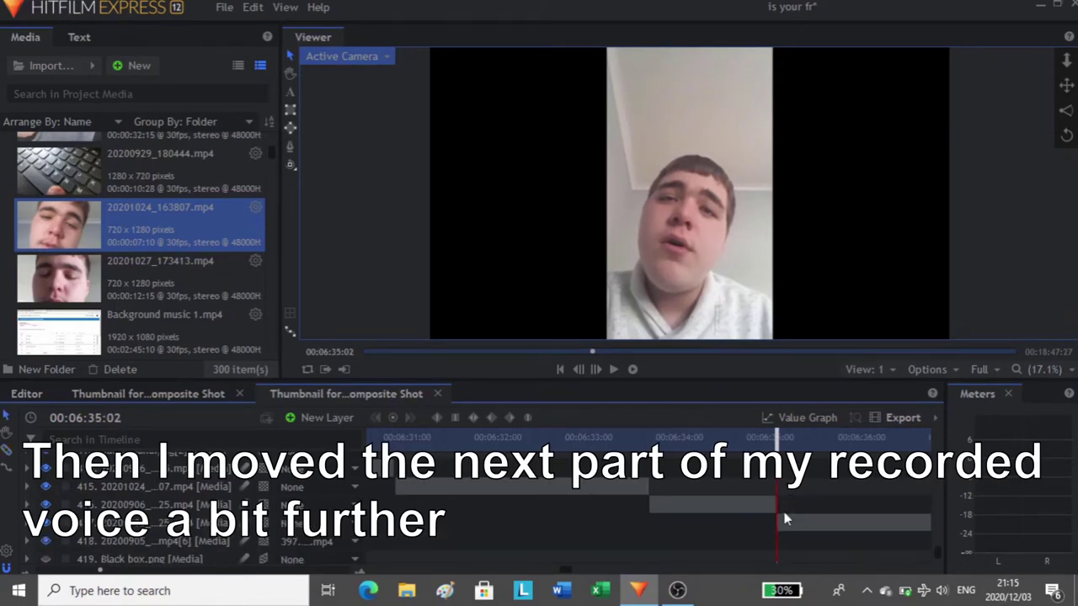
# Step: Shift the remainder of the 20200906_145025.mp4 clip after the split later in the timeline
pyautogui.click(789, 523)
pyautogui.scroll(-5, 645, 530)
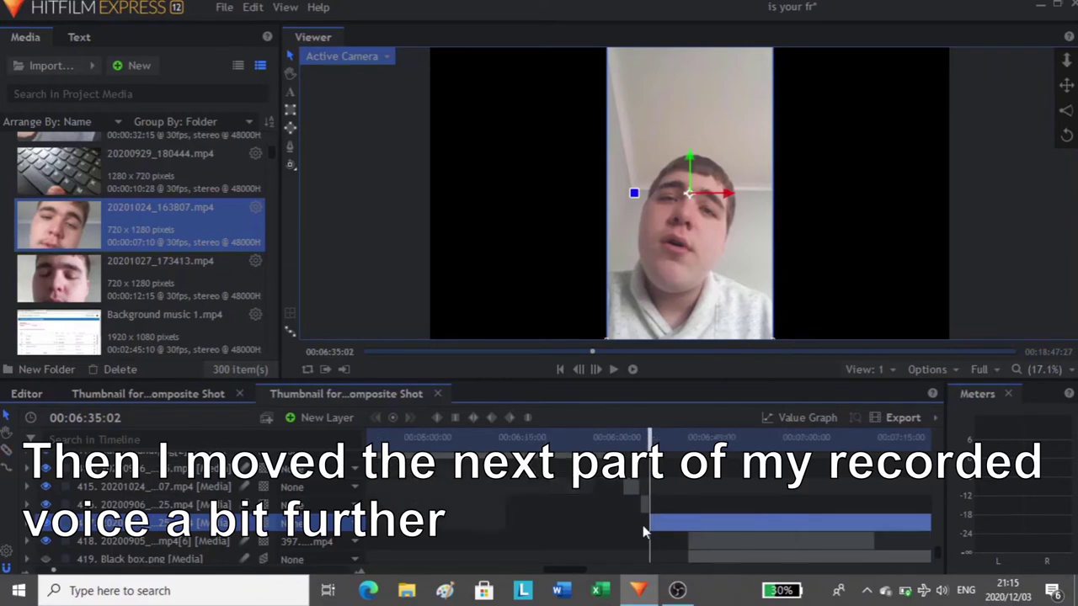
pyautogui.moveTo(684, 526); pyautogui.dragTo(914, 526)
# Step: Select the second-half scene layers from 20200905 mp4[6] downward and undo the last timeline change
pyautogui.scroll(-1, 791, 522)
pyautogui.moveTo(676, 504); pyautogui.dragTo(717, 567)
pyautogui.scroll(3, 716, 561)
pyautogui.scroll(3, 783, 510)
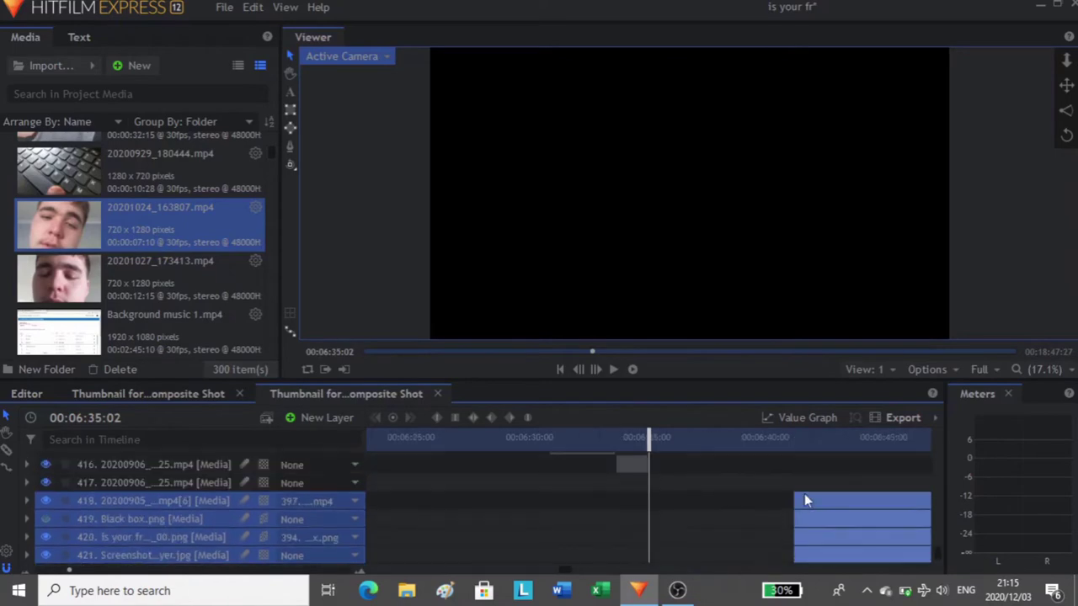
pyautogui.hotkey('ctrl', 'z')
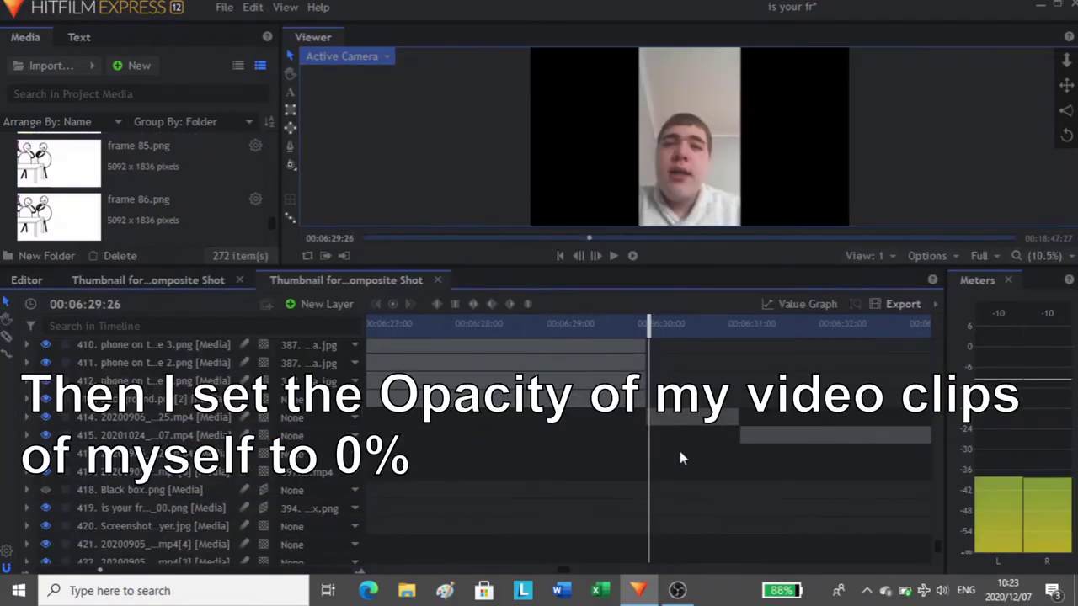
# Step: Set the opacity of the 20200906_145025.mp4 voice clip on layer 414 to 0%
pyautogui.scroll(1, 682, 457)
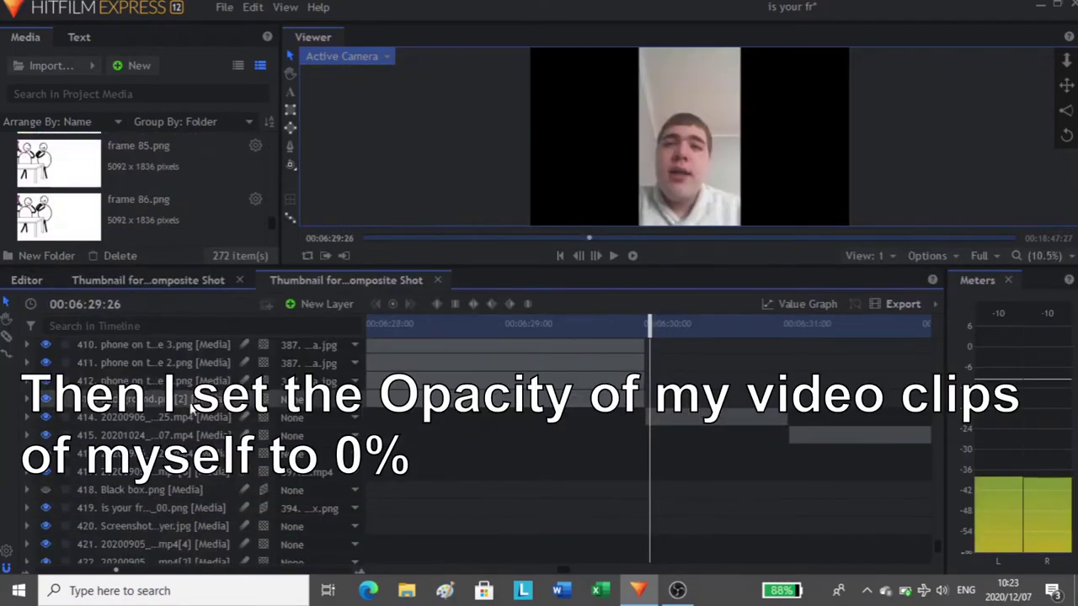
pyautogui.click(28, 417)
pyautogui.click(42, 490)
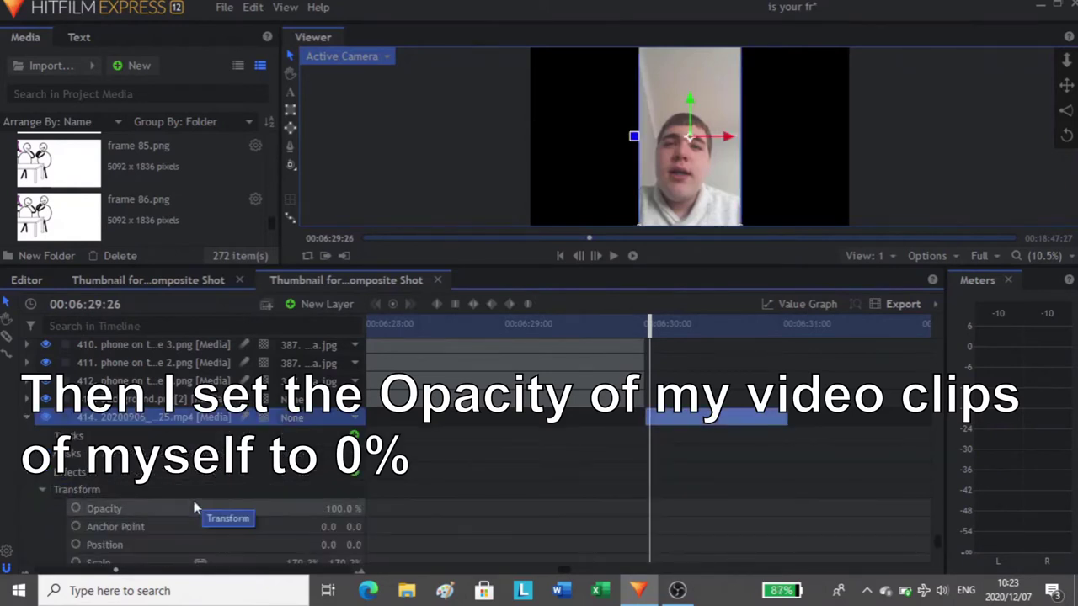
pyautogui.moveTo(340, 508); pyautogui.dragTo(256, 509)
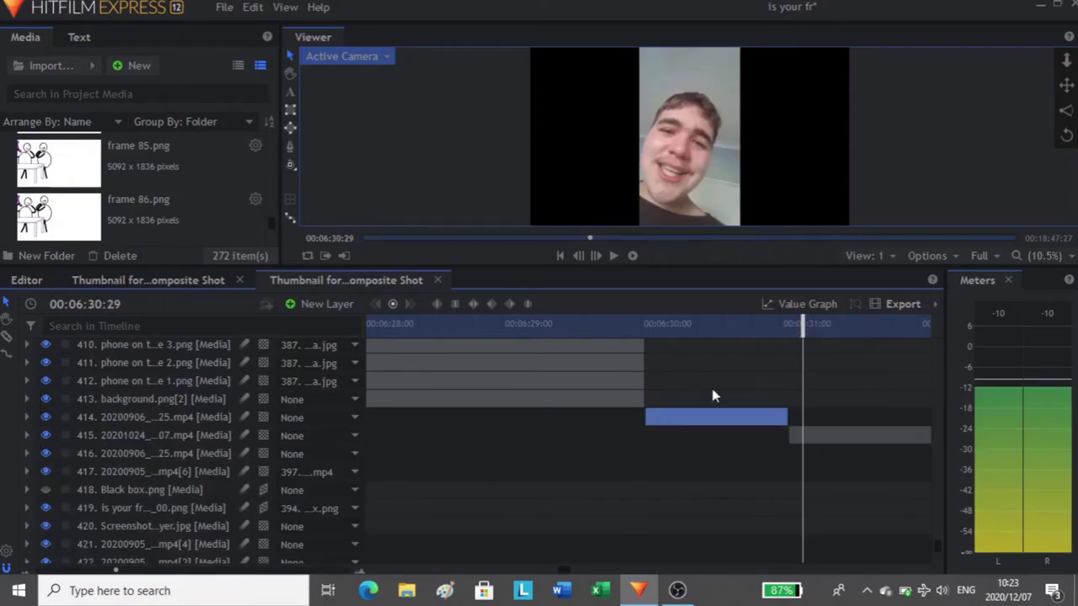
# Step: Set the opacity of the 20201024 mp4 voice clip on layer 415 to 0%
pyautogui.click(28, 436)
pyautogui.click(42, 507)
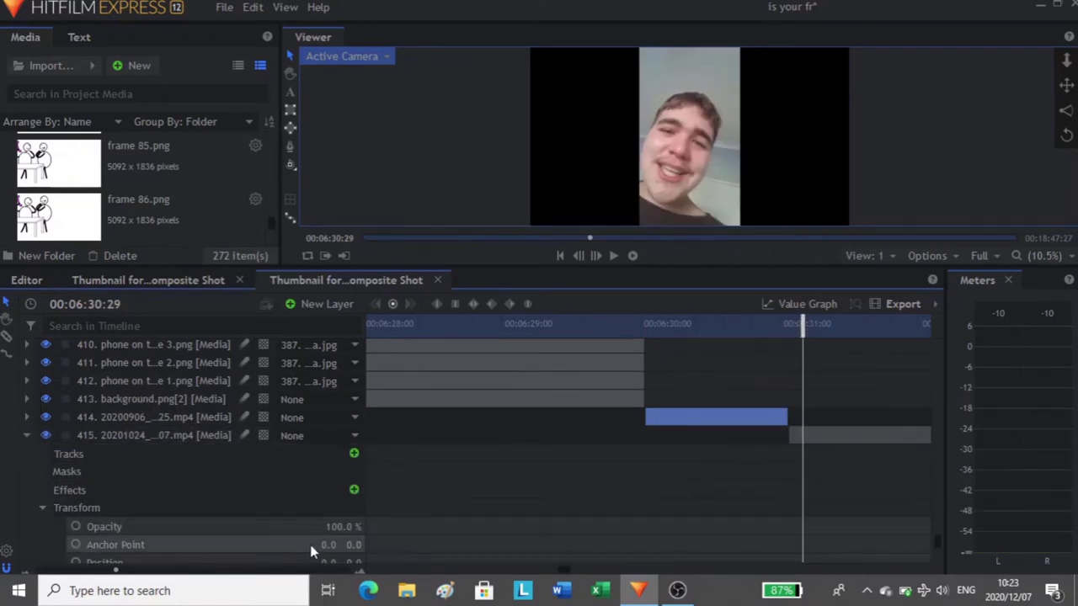
pyautogui.moveTo(334, 526); pyautogui.dragTo(250, 526)
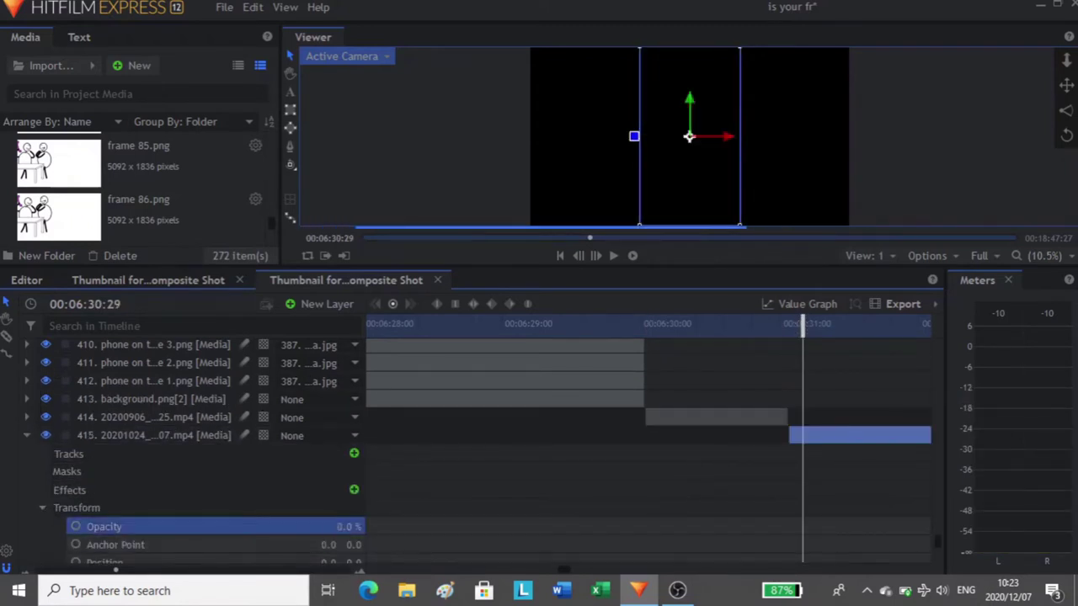
pyautogui.click(27, 437)
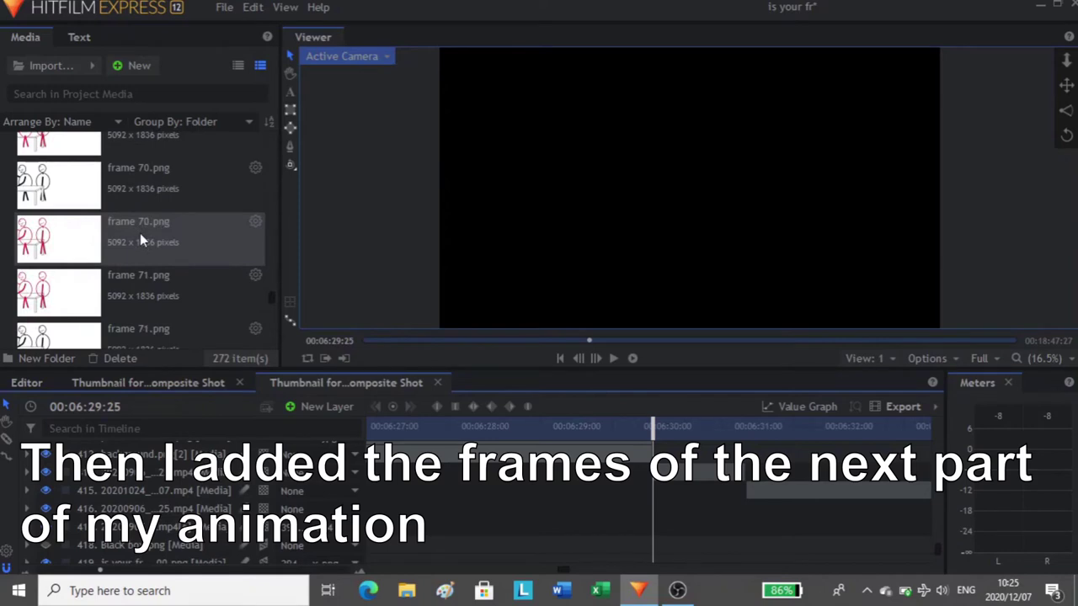
# Step: Add frame 72.png at 00:06:29:25 below the voice clips and place frame 73.png right after it
pyautogui.moveTo(140, 235); pyautogui.dragTo(653, 531)
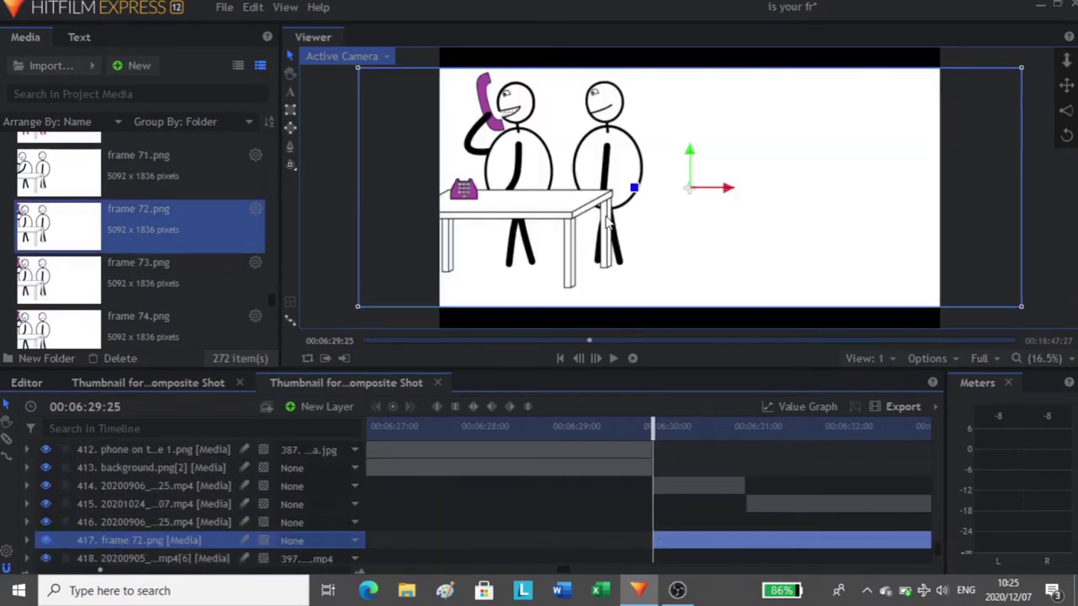
pyautogui.scroll(-2, 456, 189)
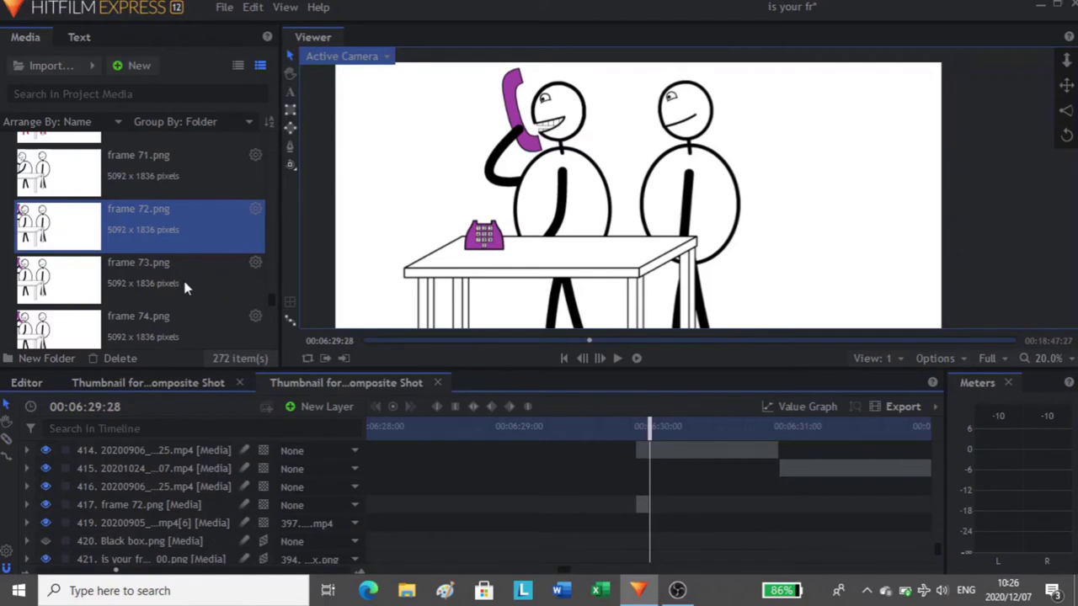
pyautogui.moveTo(187, 288); pyautogui.dragTo(648, 515)
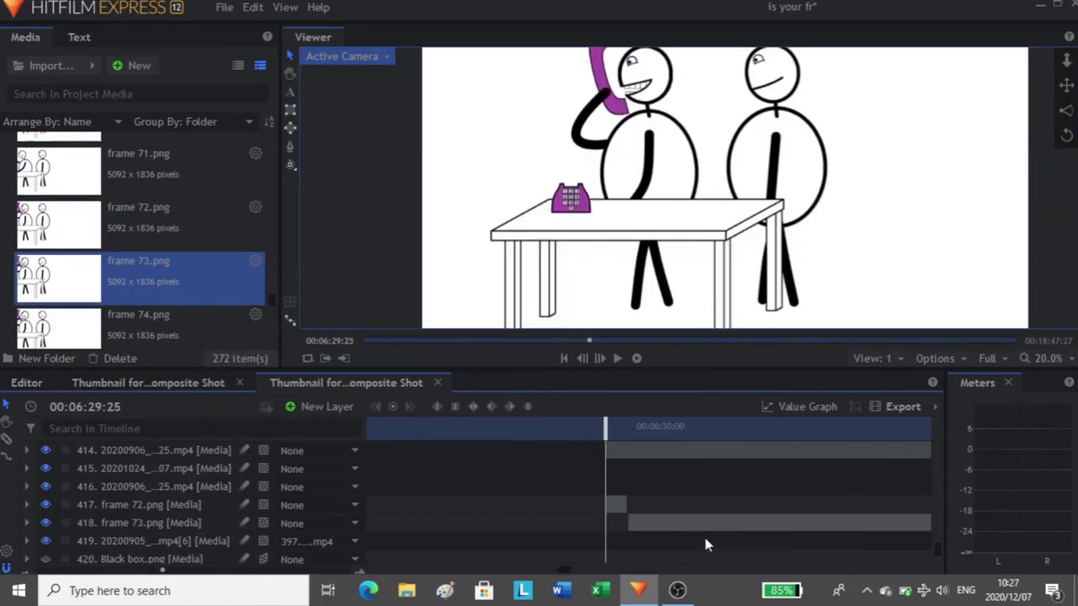
# Step: Split frame 73.png at 00:06:29:28 and delete the part after the cut
pyautogui.press('.')
pyautogui.press('.')
pyautogui.press('.')
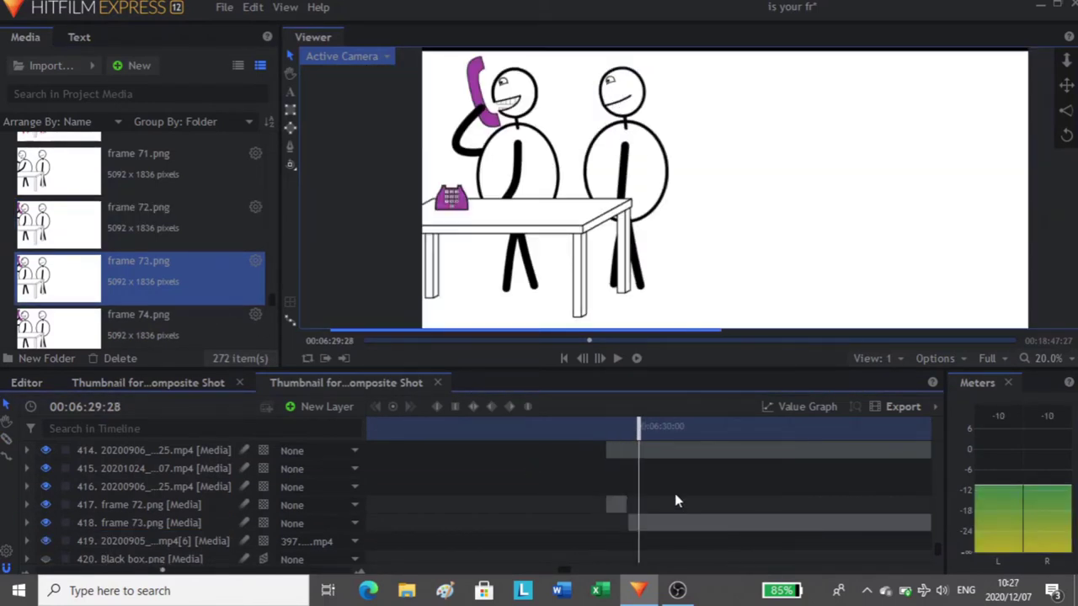
pyautogui.press('c')
pyautogui.click(640, 522)
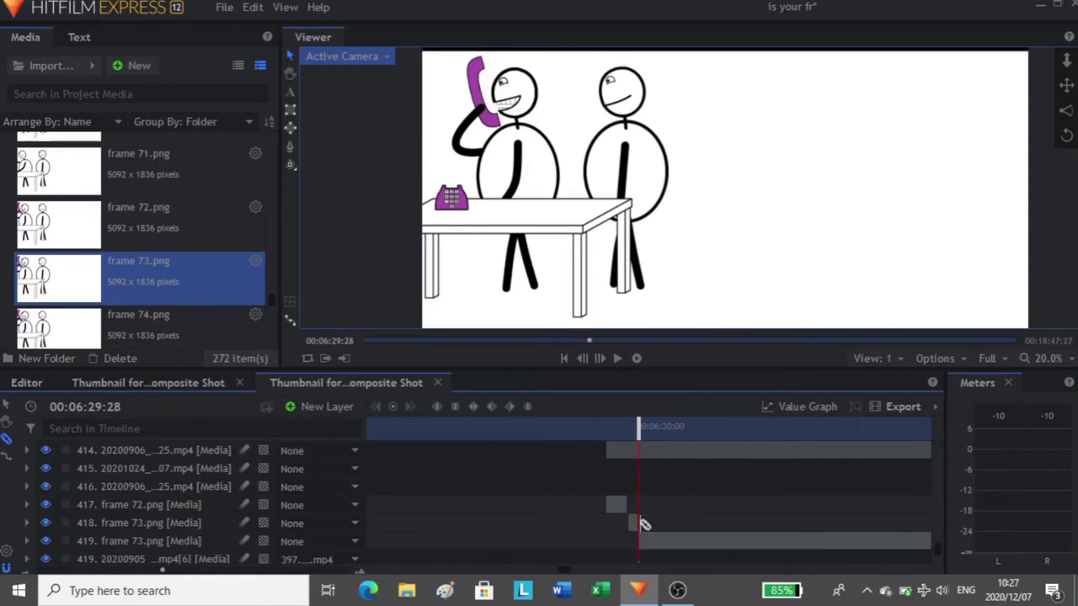
pyautogui.click(196, 542)
pyautogui.press('Delete')
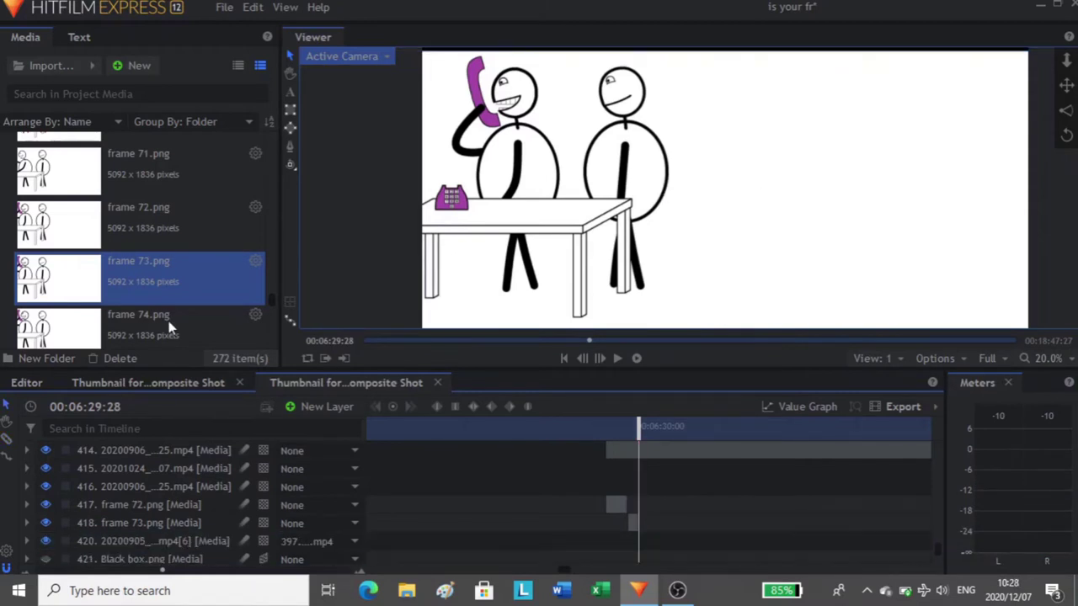
# Step: Add frame 74.png at 00:06:29:28 and cut it off at 00:06:29:29, deleting the remainder
pyautogui.moveTo(160, 327); pyautogui.dragTo(641, 532)
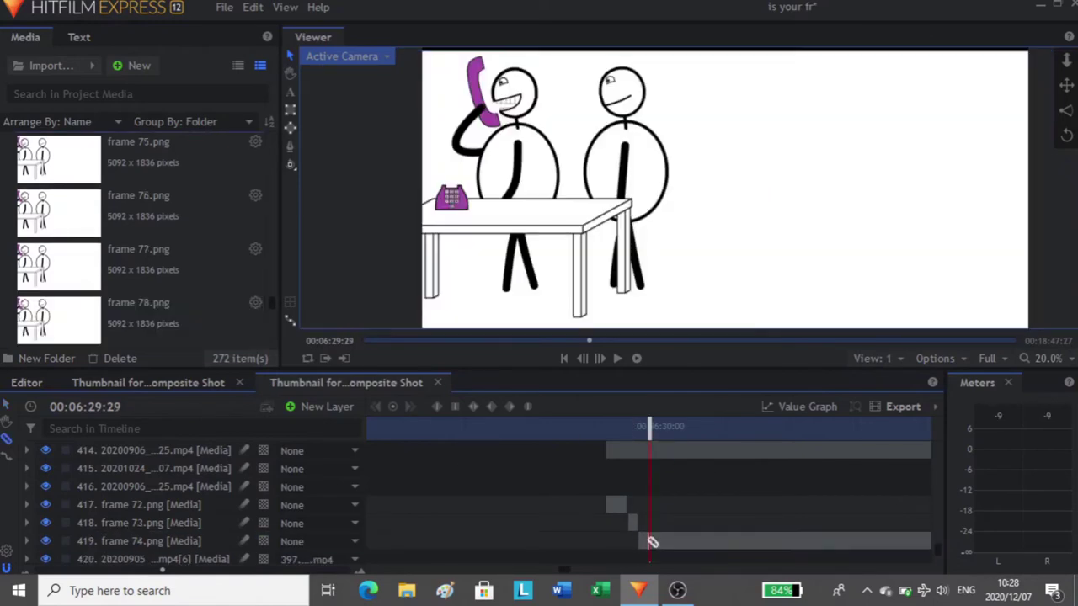
pyautogui.click(649, 542)
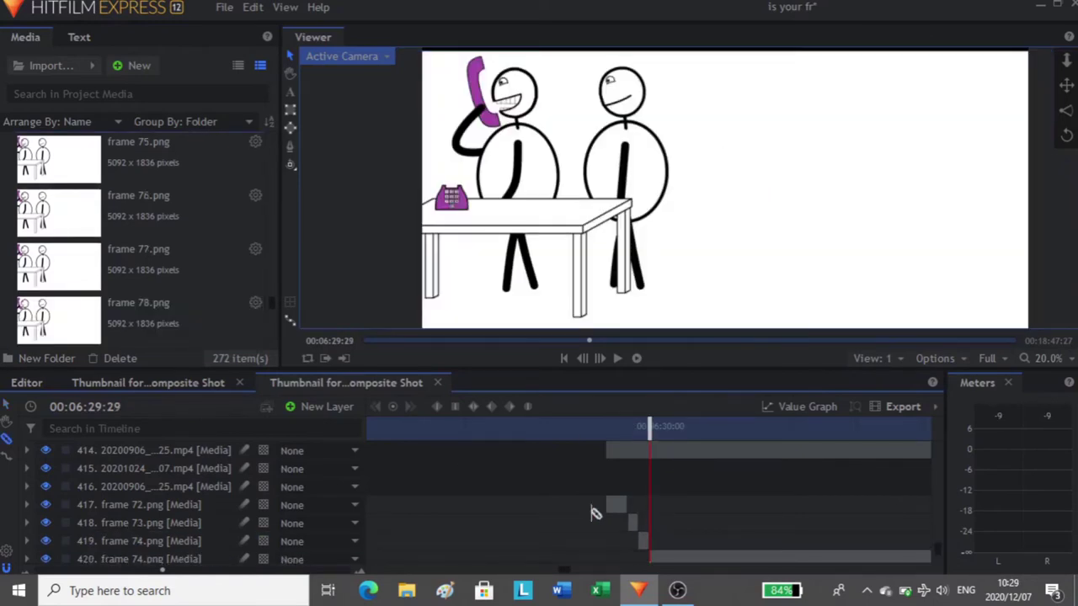
pyautogui.scroll(-1, 193, 522)
pyautogui.click(185, 490)
pyautogui.press('Delete')
# Step: Add frame 75.png below frame 74.png and extend the end of frame 74.png later in the timeline
pyautogui.moveTo(169, 159); pyautogui.dragTo(718, 504)
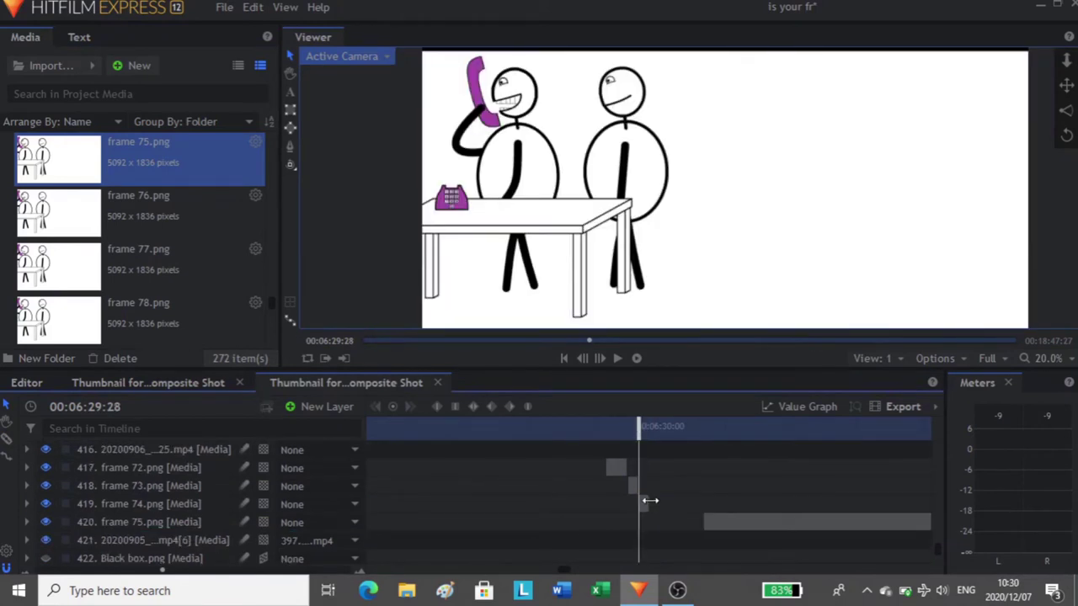
pyautogui.press('.')
pyautogui.moveTo(650, 500); pyautogui.dragTo(686, 523)
# Step: Insert a copy of frame 73.png between frames 74 and 75, and split frame 75.png at 00:06:30:08
pyautogui.press('.')
pyautogui.press('.')
pyautogui.press('.')
pyautogui.click(633, 488)
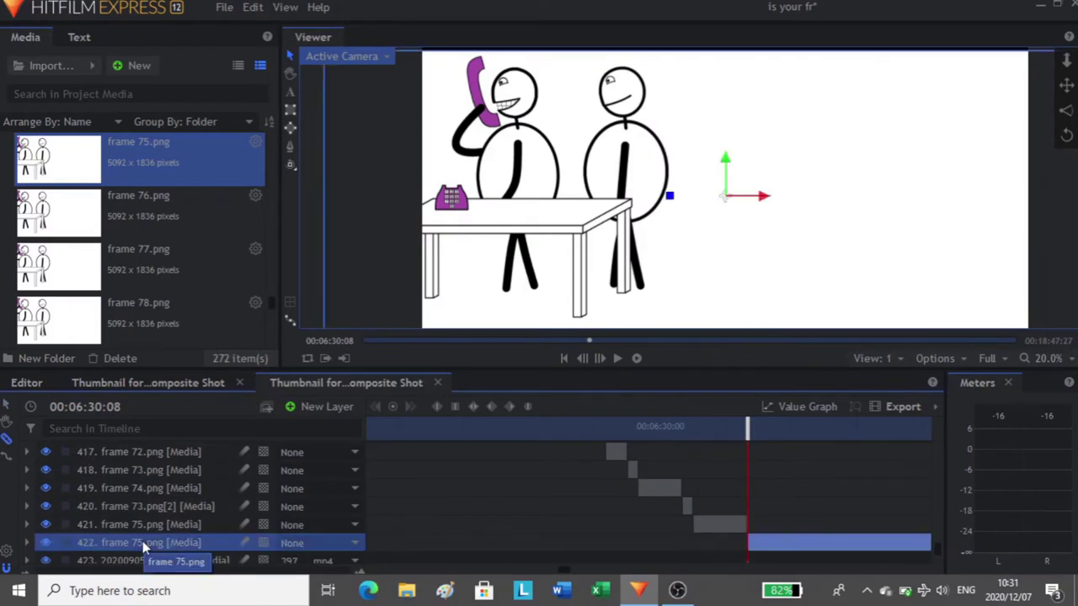
# Step: Add frame 76.png after another frame 73.png copy and check the mouth timing around 00:06:30:10
pyautogui.moveTo(139, 207); pyautogui.dragTo(731, 500)
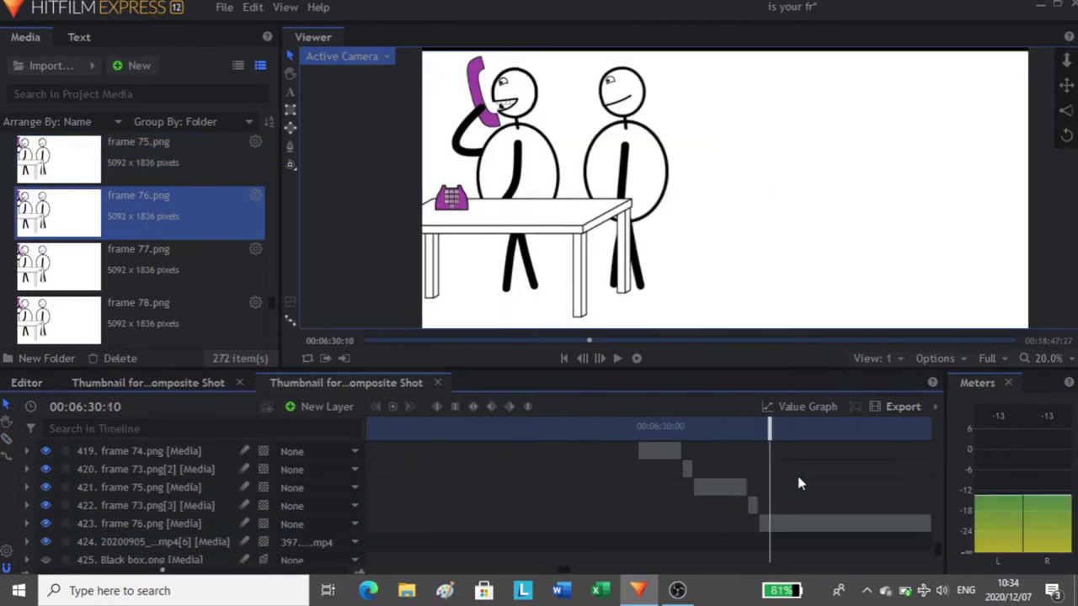
pyautogui.press(',')
pyautogui.press(',')
pyautogui.press(',')
pyautogui.press('.')
pyautogui.press('.')
pyautogui.press('.')
pyautogui.press(',')
pyautogui.press(',')
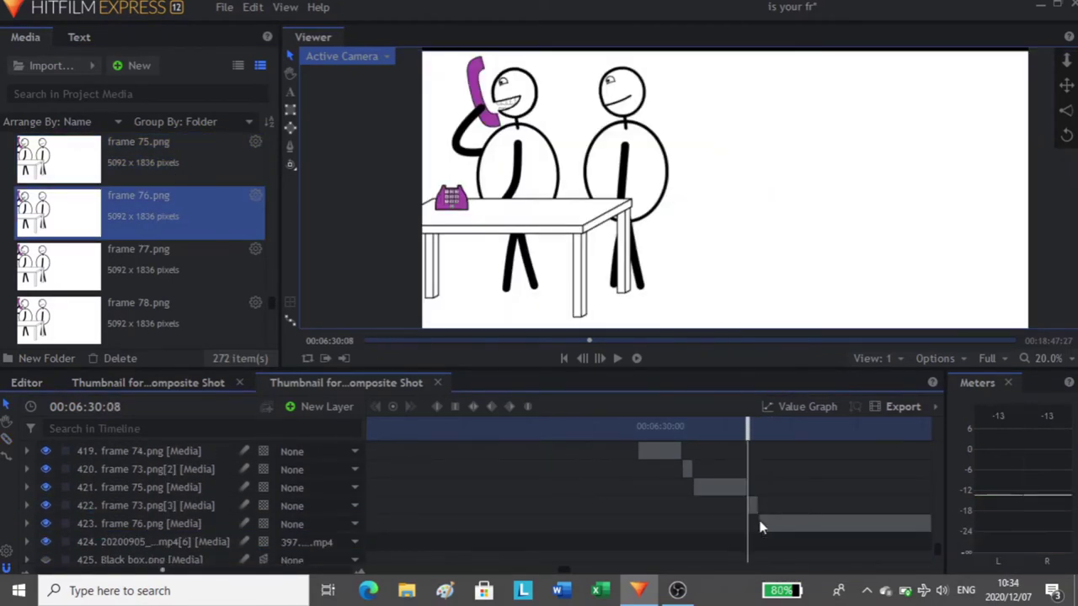
# Step: Shift the last frame 73.png copy and frame 76.png one frame later and extend frame 75.png to meet them
pyautogui.moveTo(761, 526)
pyautogui.mouseDown()
pyautogui.moveTo(771, 524)
pyautogui.moveTo(757, 489)
pyautogui.moveTo(761, 507)
pyautogui.mouseUp()
pyautogui.click(820, 480)
pyautogui.press('.')
pyautogui.press(',')
pyautogui.press(',')
pyautogui.click(799, 477)
# Step: Cut frame 76.png at 00:06:30:12 and place frame 77.png there, splitting it at 00:06:30:13
pyautogui.press('.')
pyautogui.press('.')
pyautogui.press('.')
pyautogui.press('.')
pyautogui.press('Right')
pyautogui.moveTo(193, 281); pyautogui.dragTo(796, 533)
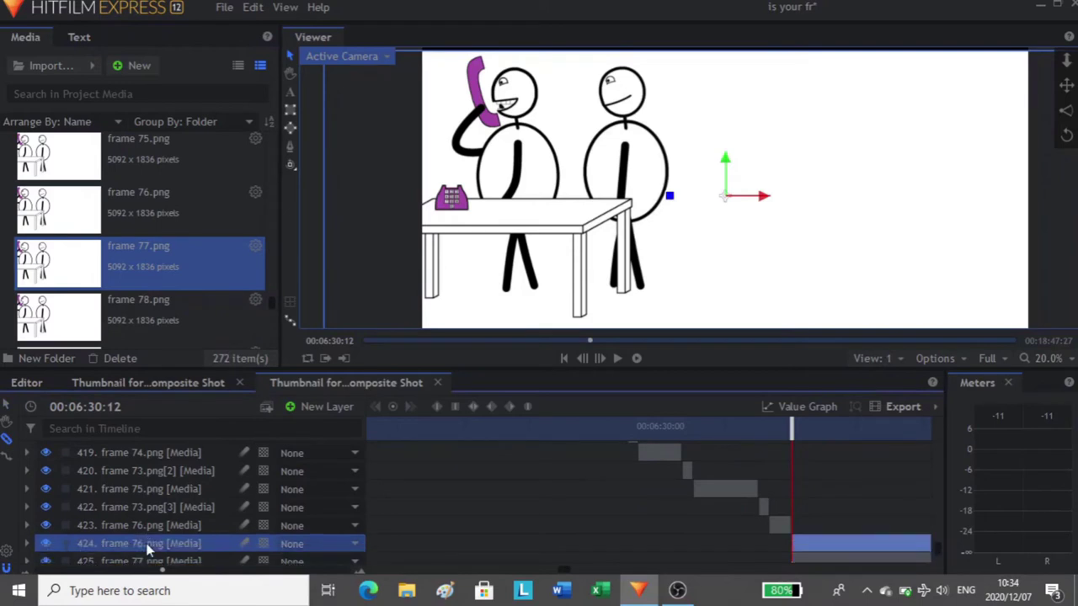
pyautogui.press('Right')
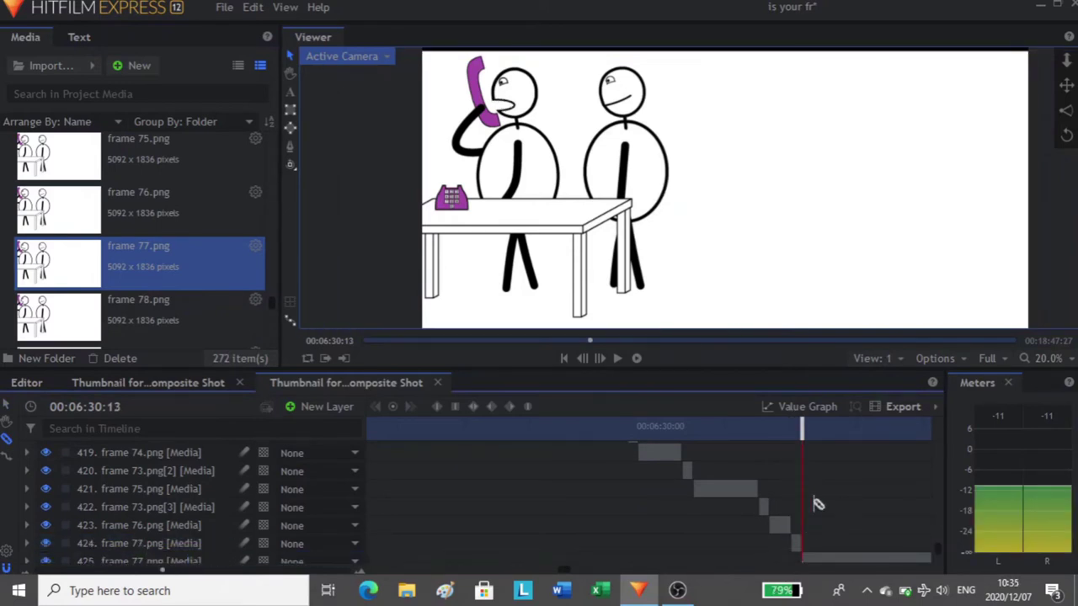
# Step: Add frame 78.png and frame 79.png after frame 77.png and step through the sequence up to 00:06:30:14
pyautogui.scroll(-2, 815, 513)
pyautogui.moveTo(168, 331); pyautogui.dragTo(682, 494)
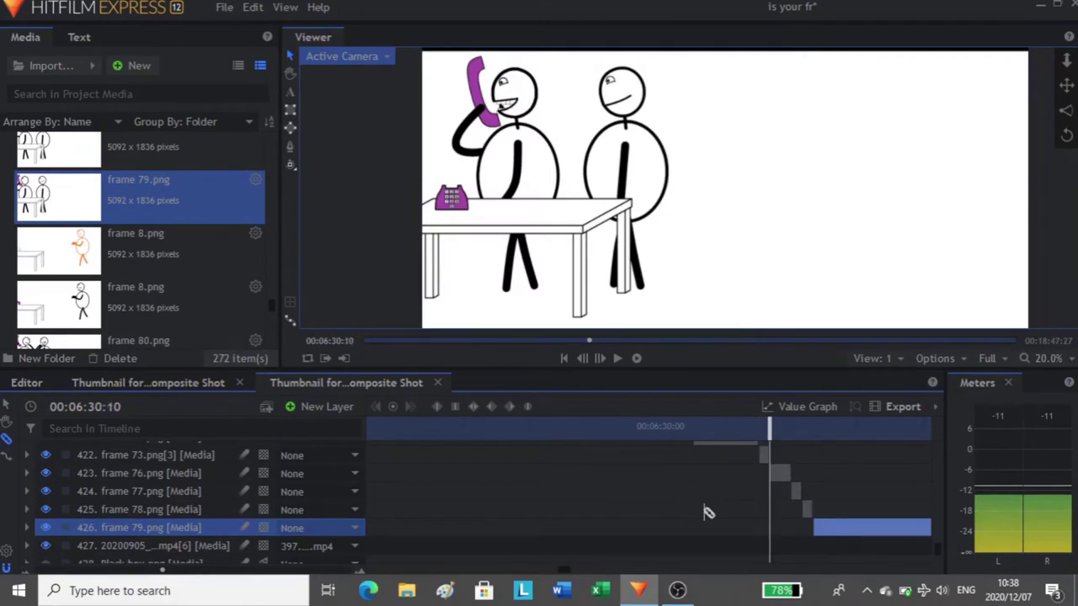
pyautogui.press('Right')
pyautogui.press('Right')
pyautogui.press('Right')
pyautogui.press('Right')
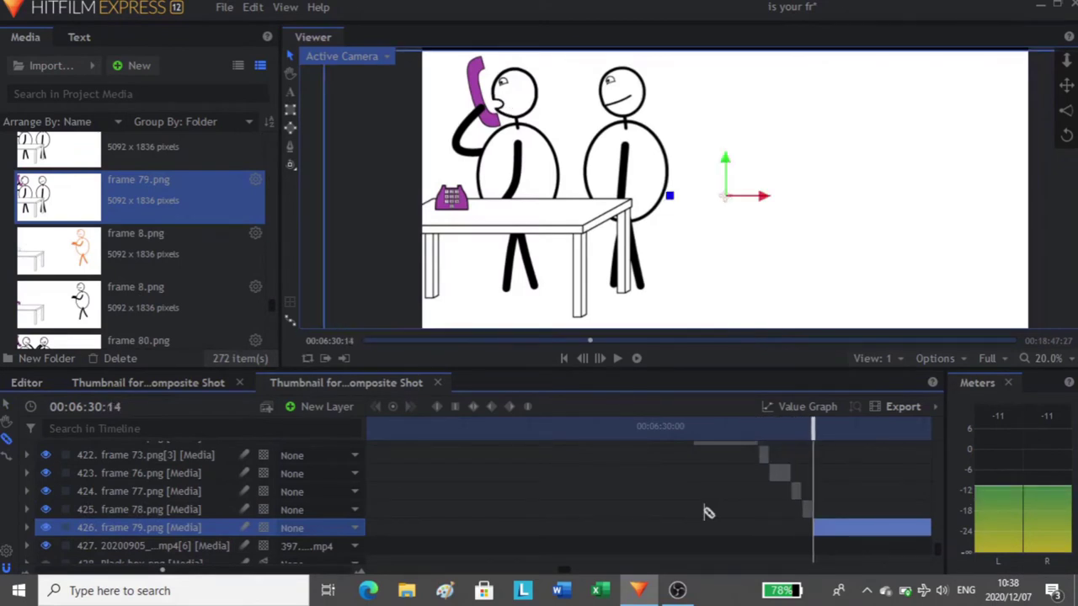
# Step: Step through the audio to where the laughing starts and split frame 79.png at 00:06:30:26
pyautogui.press('Right')
pyautogui.press('Right')
pyautogui.press('Right')
pyautogui.press('Right')
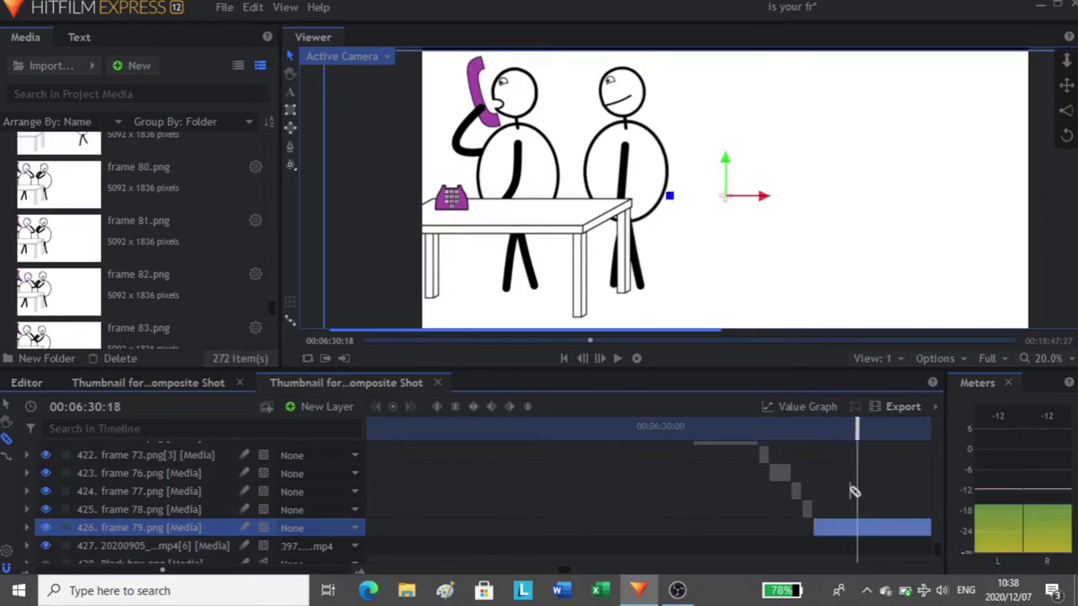
pyautogui.press('Right')
pyautogui.press('Right')
pyautogui.press('Right')
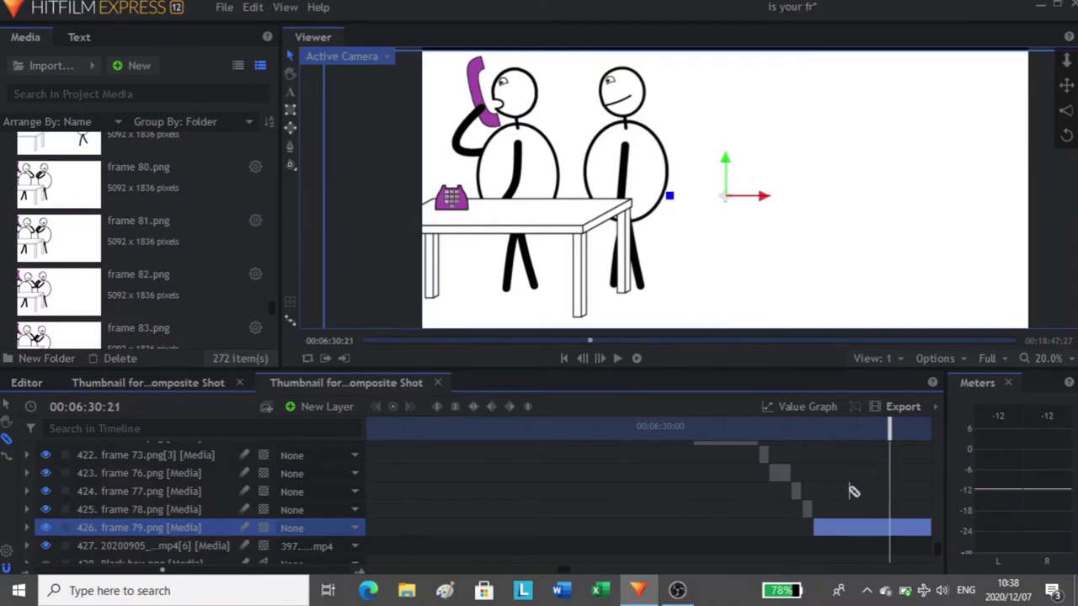
pyautogui.press('Right')
pyautogui.press('Right')
pyautogui.press('Right')
pyautogui.press('Right')
pyautogui.press('Right')
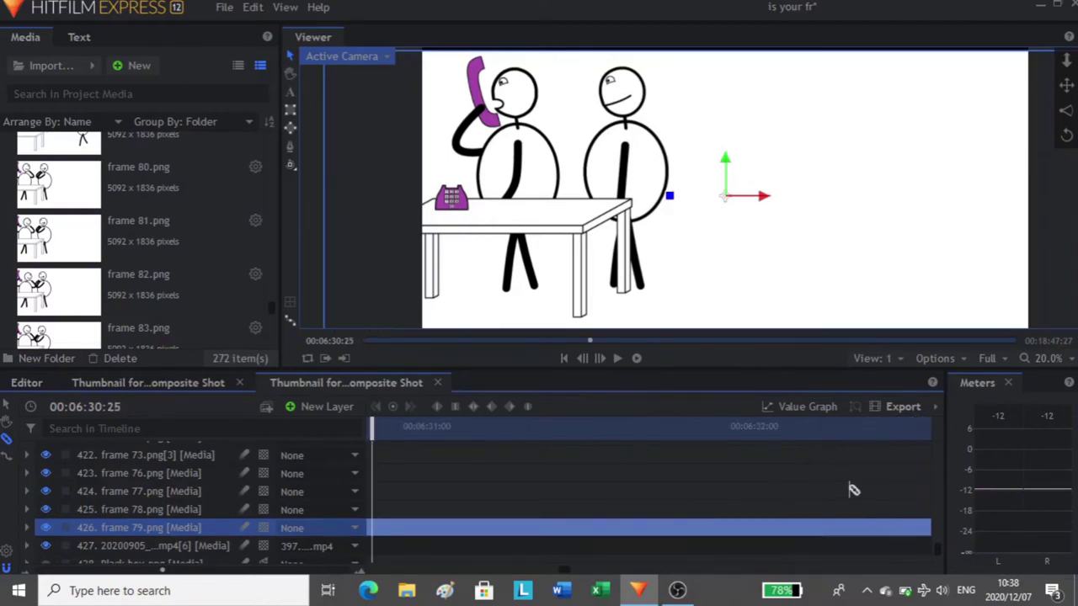
pyautogui.press('Left')
pyautogui.press('Left')
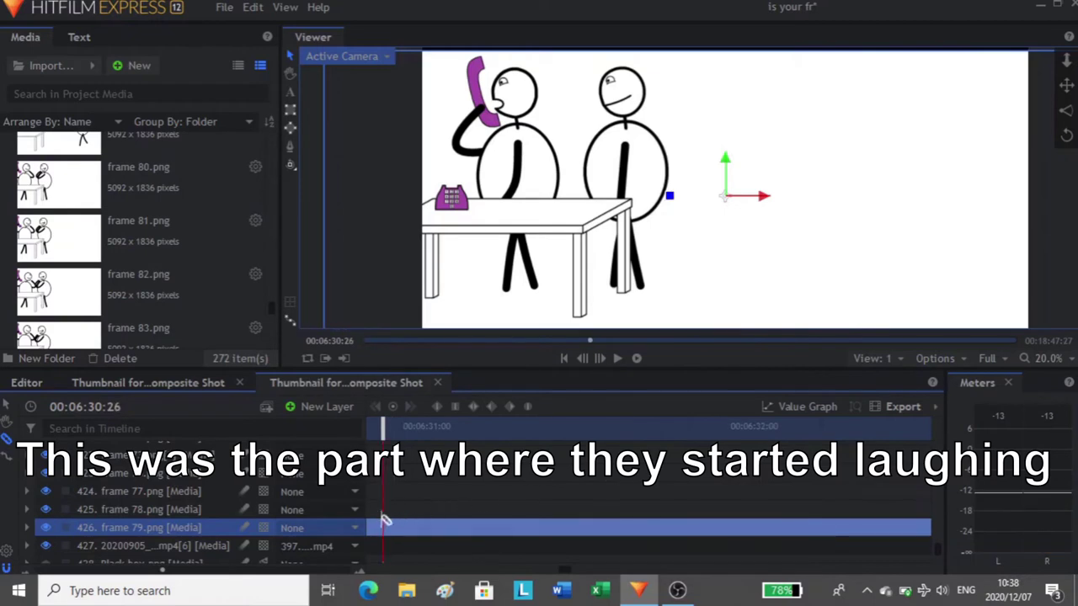
pyautogui.click(384, 524)
# Step: Delete the remainder of frame 79.png after the 00:06:30:26 split
pyautogui.scroll(-1, 453, 482)
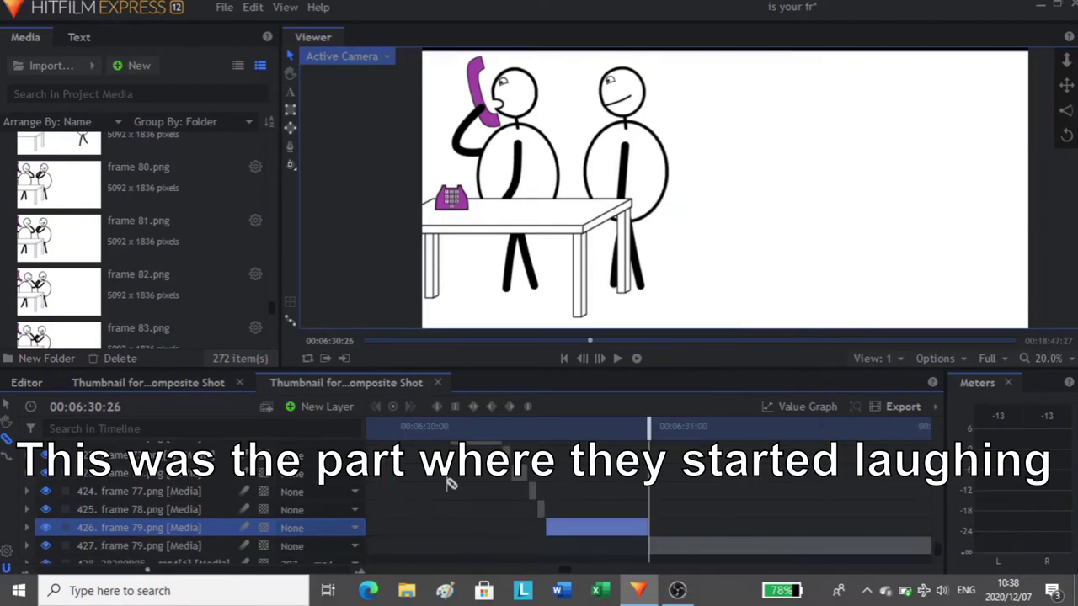
pyautogui.scroll(2, 453, 482)
pyautogui.press('v')
pyautogui.scroll(-1, 690, 506)
pyautogui.click(696, 522)
pyautogui.press('Delete')
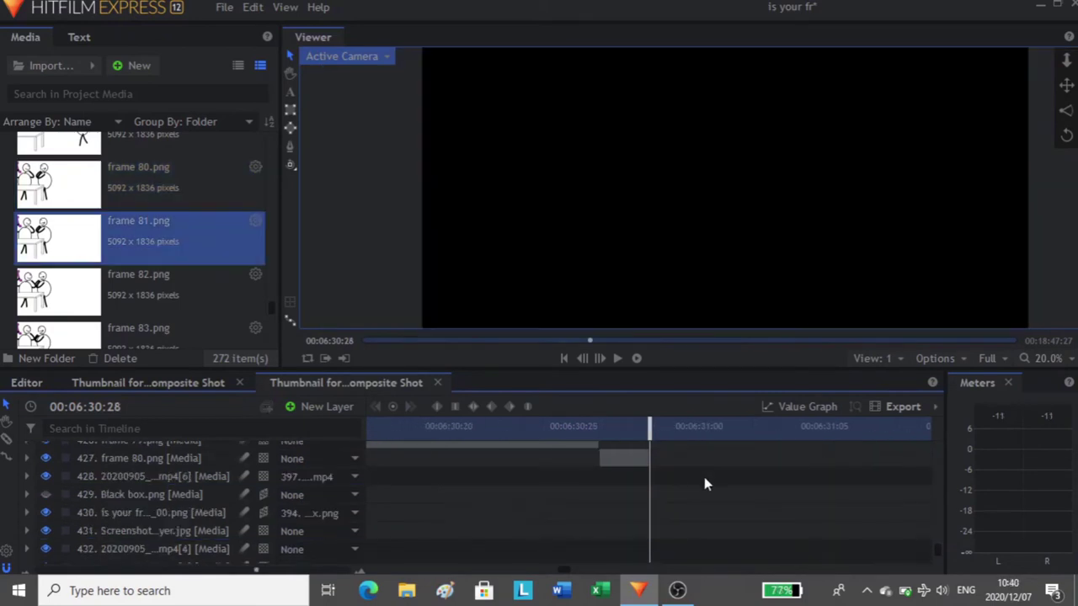
# Step: Place frame 81.png through frame 86.png one after another from 00:06:30:28, each one frame long
pyautogui.moveTo(704, 478); pyautogui.dragTo(659, 515)
pyautogui.moveTo(640, 547); pyautogui.dragTo(671, 517)
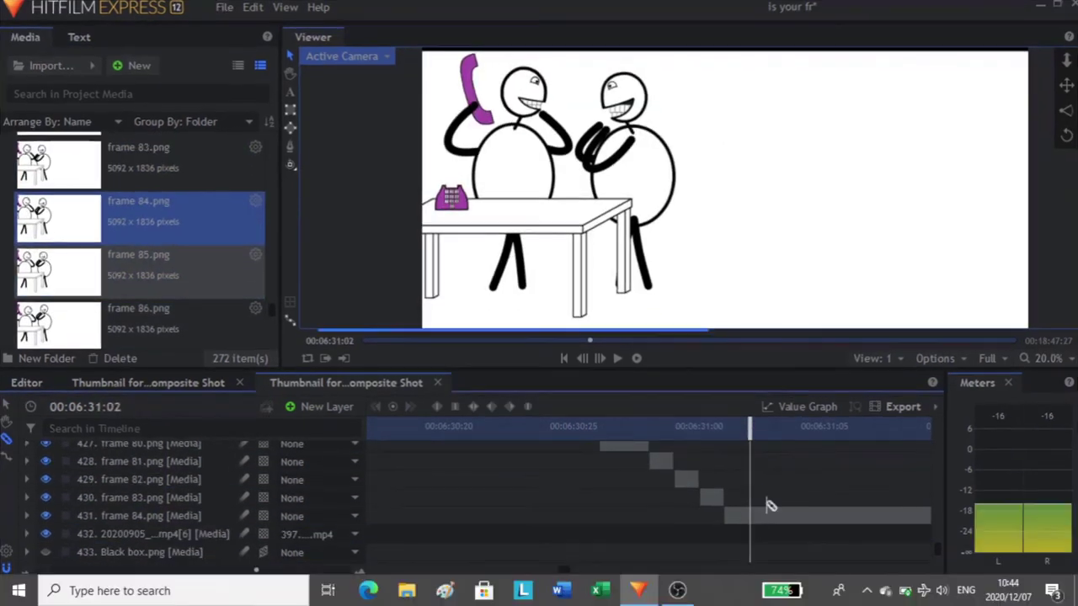
pyautogui.moveTo(59, 269); pyautogui.dragTo(752, 526)
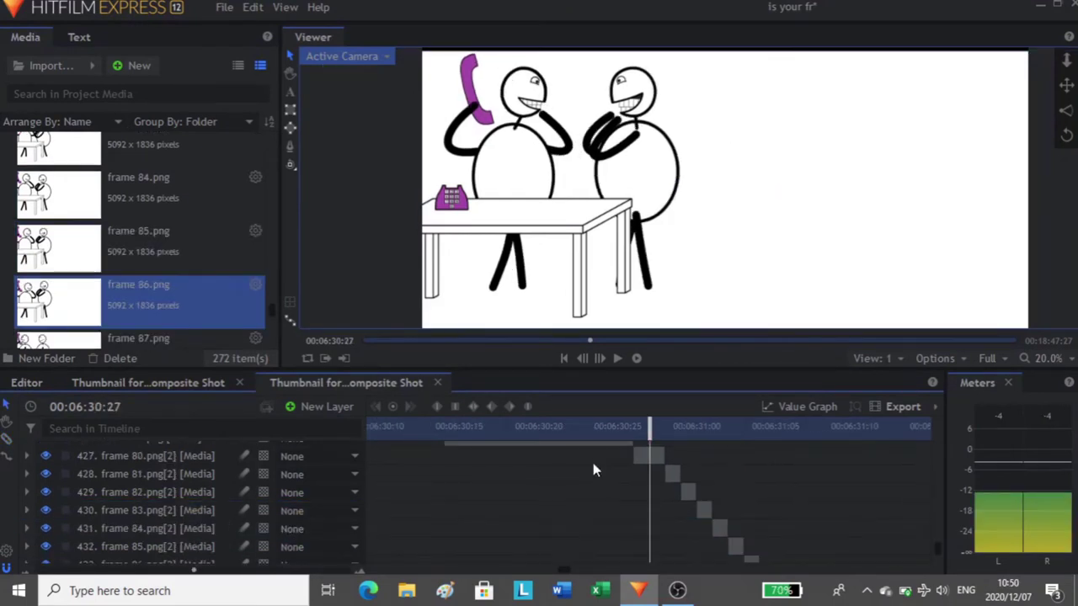
# Step: Select the laughing layers from frame 80.png to frame 86.png and duplicate them
pyautogui.scroll(1, 594, 469)
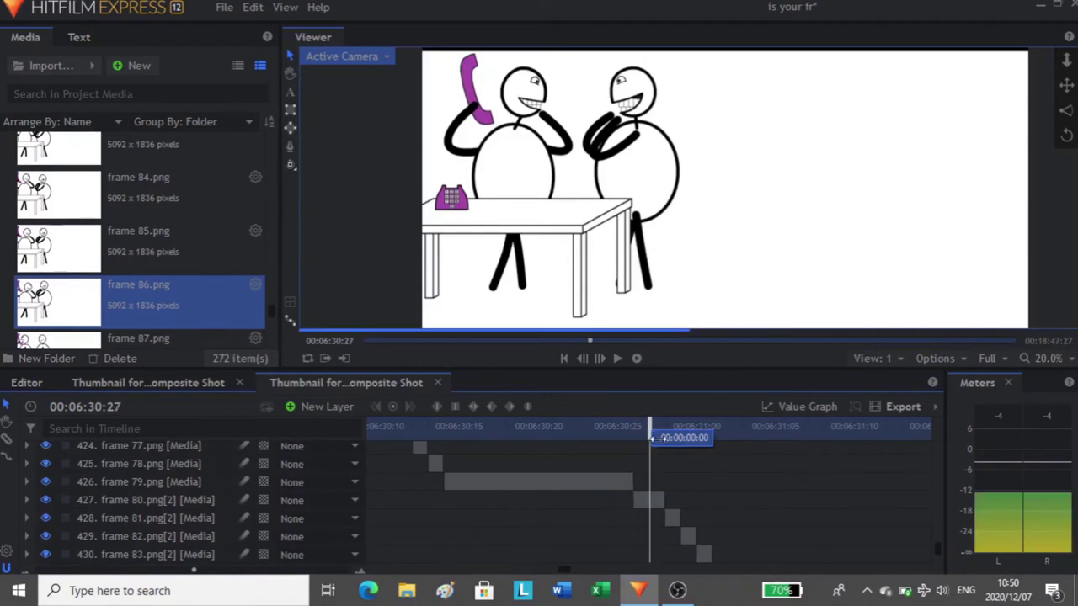
pyautogui.moveTo(655, 438); pyautogui.dragTo(773, 547)
pyautogui.rightClick(750, 510)
pyautogui.click(820, 294)
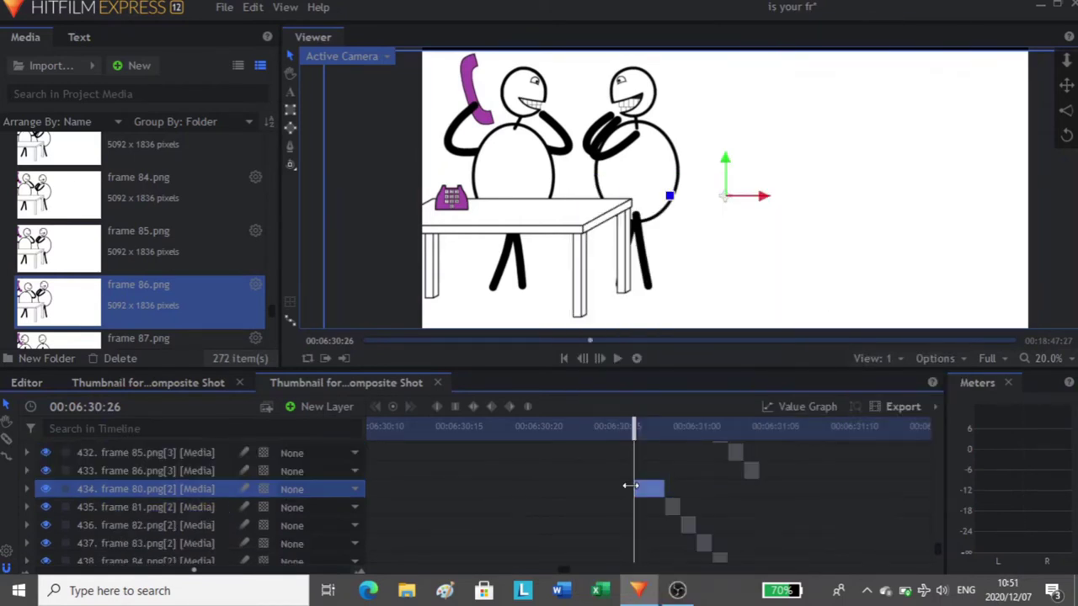
# Step: Trim the duplicated frame 80.png to one frame and move the duplicated laughing frames directly after the first set
pyautogui.moveTo(622, 487); pyautogui.dragTo(798, 562)
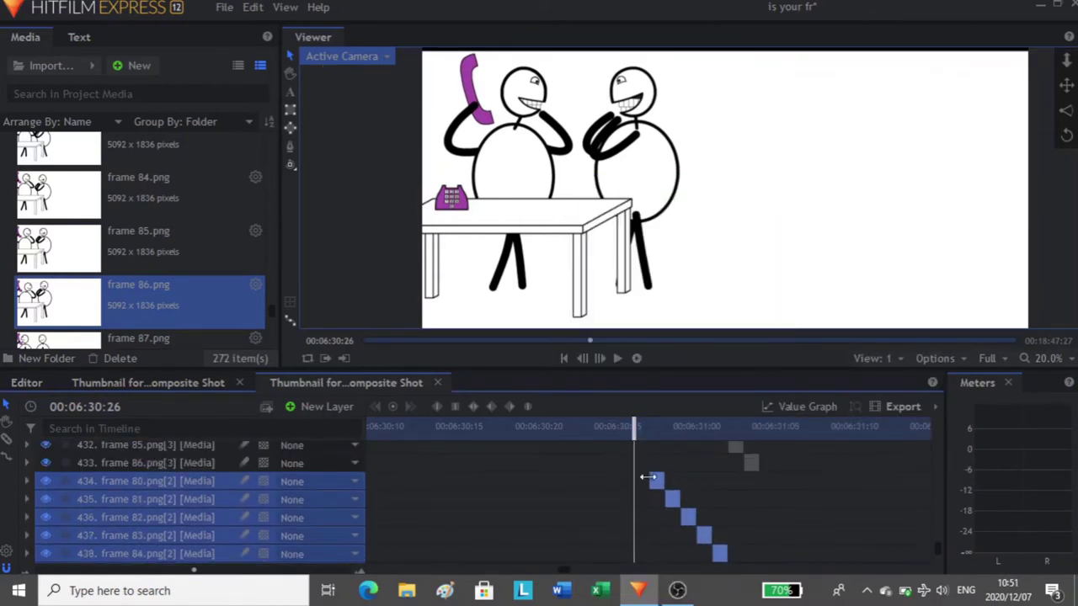
pyautogui.moveTo(656, 481); pyautogui.dragTo(769, 484)
pyautogui.scroll(3, 730, 505)
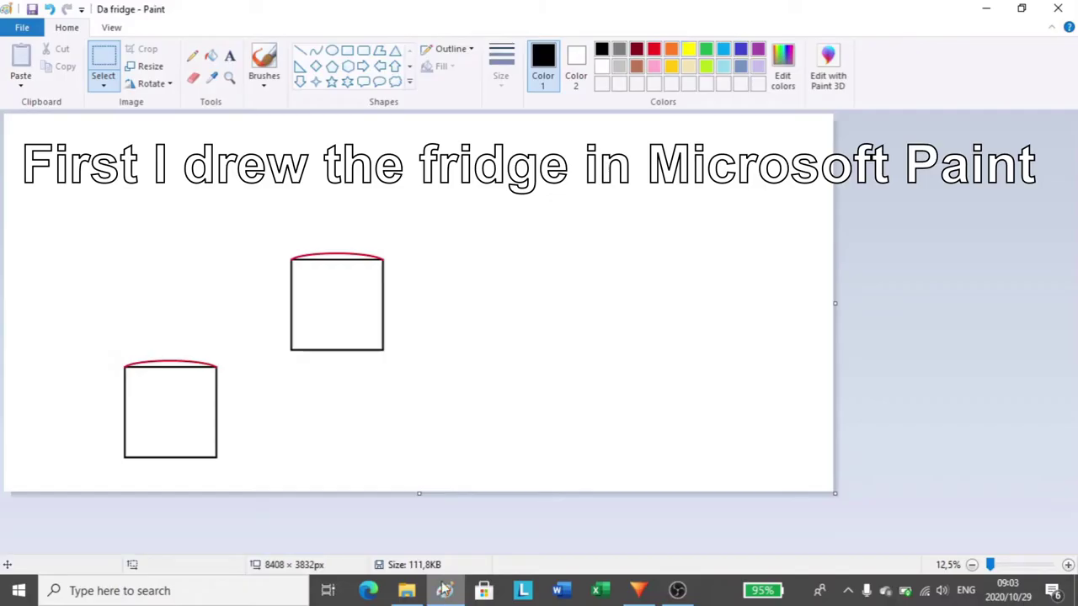
# Step: Erase the joints at both upper corners of the front box and fill the straight top edge under its red arc white
pyautogui.scroll(2, 525, 312)
pyautogui.scroll(1, 428, 437)
pyautogui.hscroll(5, 428, 438)
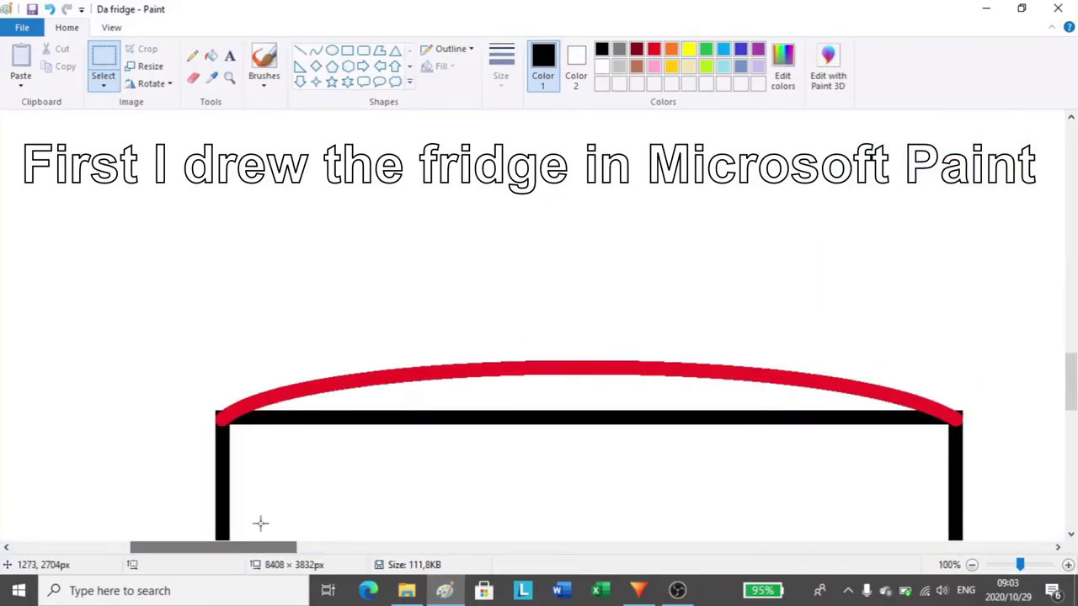
pyautogui.click(192, 77)
pyautogui.scroll(-2, 315, 335)
pyautogui.scroll(1, 316, 335)
pyautogui.scroll(-2, 488, 335)
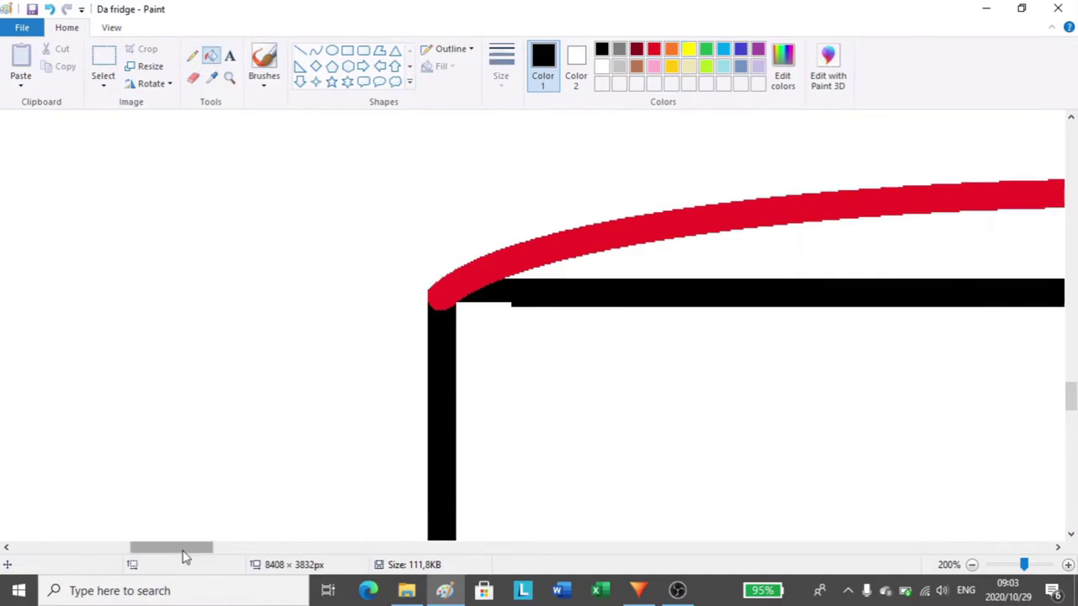
pyautogui.moveTo(183, 556); pyautogui.dragTo(294, 556)
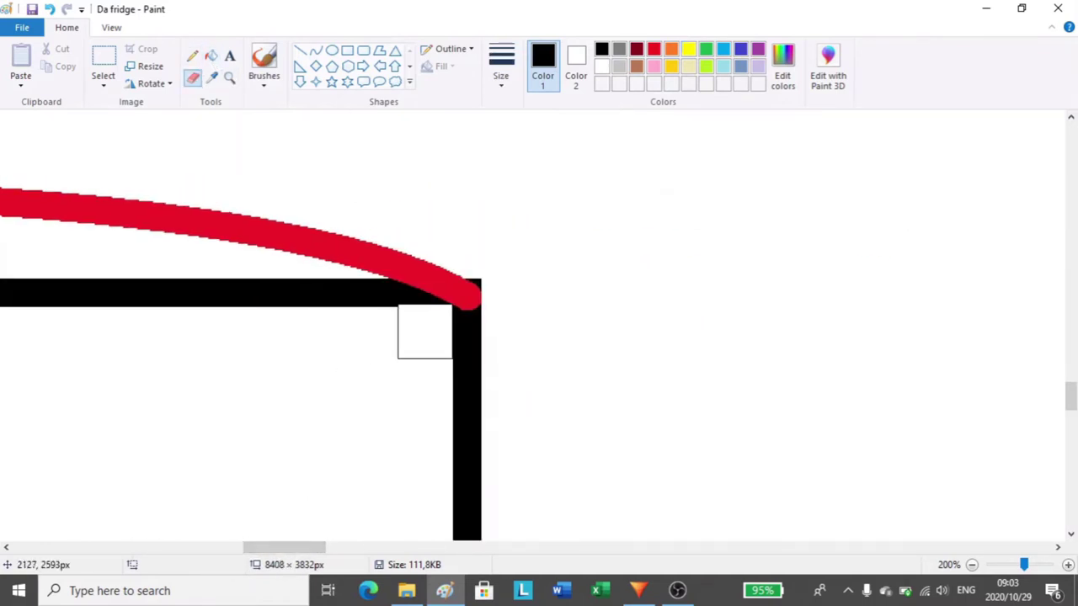
pyautogui.click(425, 332)
pyautogui.click(212, 56)
pyautogui.rightClick(474, 283)
pyautogui.rightClick(384, 290)
# Step: Erase the upper corner joints of the back box and fill its straight top edge under the red arc white
pyautogui.scroll(11, 581, 282)
pyautogui.moveTo(303, 549); pyautogui.dragTo(410, 549)
pyautogui.scroll(3, 396, 233)
pyautogui.click(193, 77)
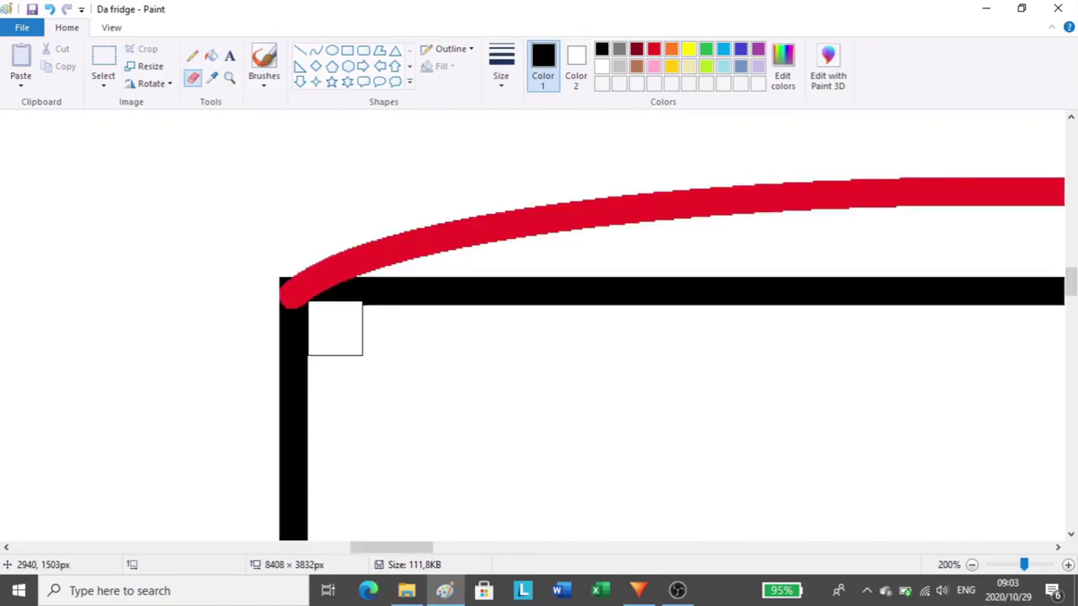
pyautogui.moveTo(391, 547)
pyautogui.mouseDown()
pyautogui.moveTo(474, 549)
pyautogui.moveTo(358, 551)
pyautogui.mouseUp()
pyautogui.click(210, 57)
pyautogui.click(631, 291)
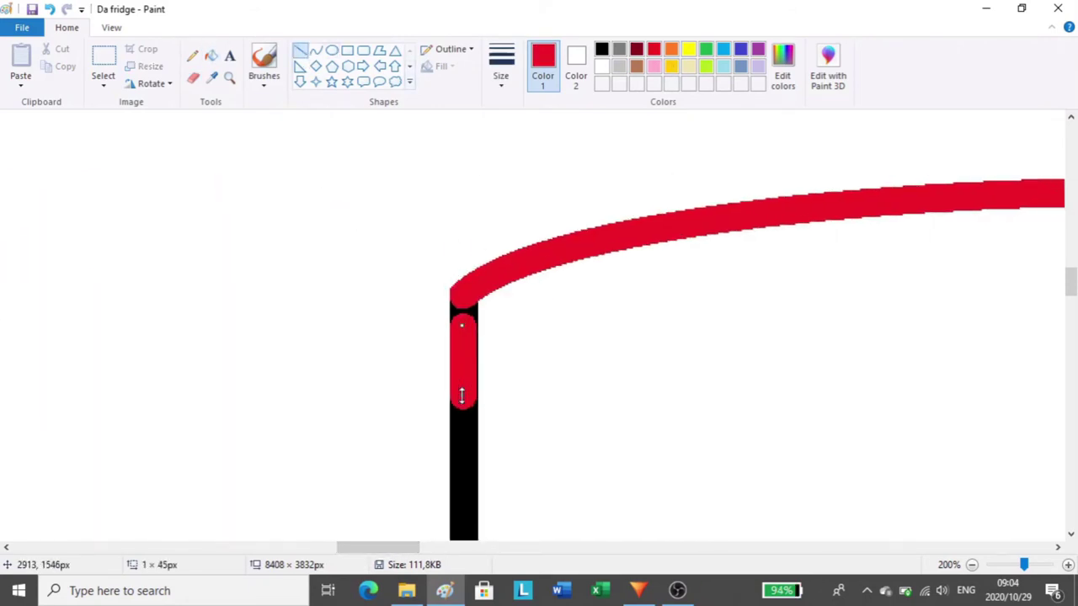
# Step: Undo the red trial line on the back box's left edge and fill the red arcs of both boxes black
pyautogui.hotkey('ctrl', 'z')
pyautogui.click(211, 55)
pyautogui.click(602, 49)
pyautogui.click(571, 242)
pyautogui.scroll(-3, 570, 240)
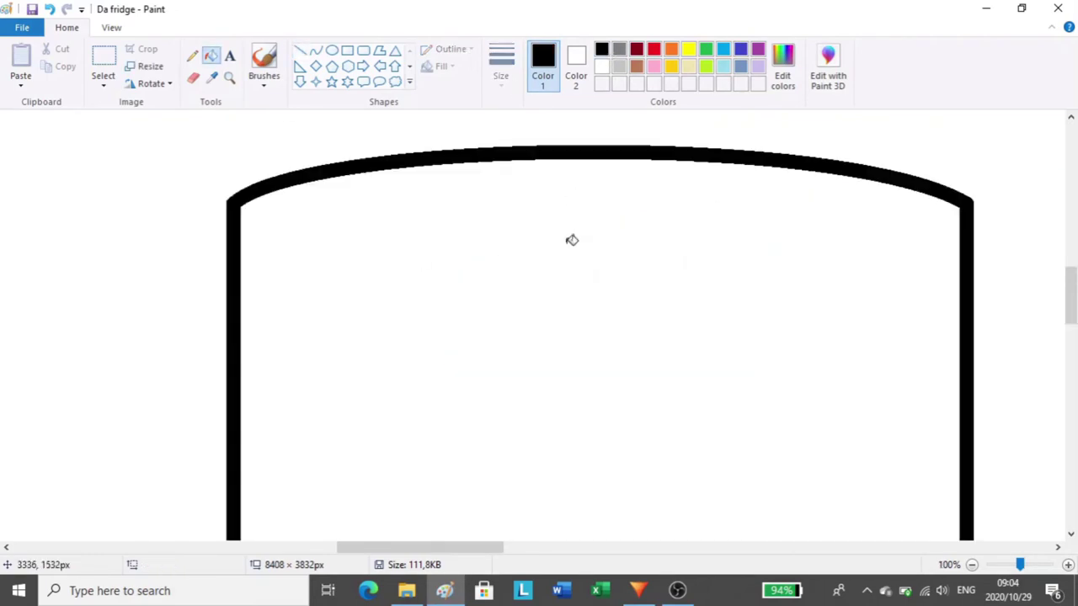
pyautogui.scroll(1, 570, 241)
pyautogui.scroll(-5, 353, 350)
pyautogui.moveTo(511, 551); pyautogui.dragTo(267, 566)
pyautogui.click(198, 149)
# Step: Draw a red horizontal divider line about 930 px long across the upper part of the front box
pyautogui.scroll(3, 200, 149)
pyautogui.click(301, 51)
pyautogui.click(657, 49)
pyautogui.scroll(1, 399, 382)
pyautogui.scroll(-5, 399, 383)
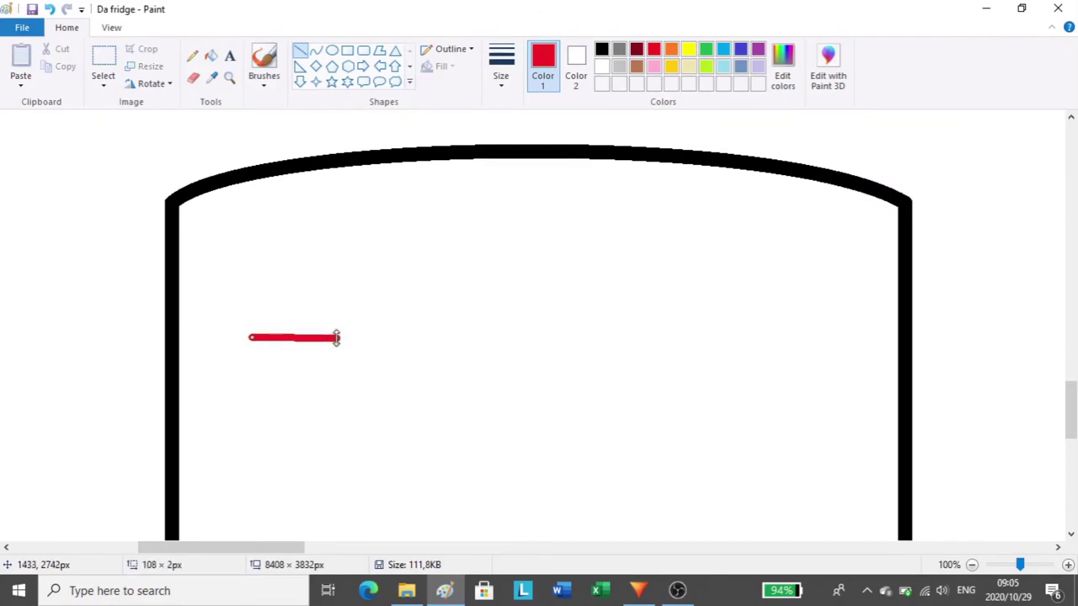
pyautogui.moveTo(362, 340)
pyautogui.mouseDown()
pyautogui.moveTo(899, 337)
pyautogui.moveTo(762, 284)
pyautogui.moveTo(907, 283)
pyautogui.mouseUp()
pyautogui.keyDown('ctrl'); pyautogui.scroll(-1, 754, 278); pyautogui.keyUp('ctrl')
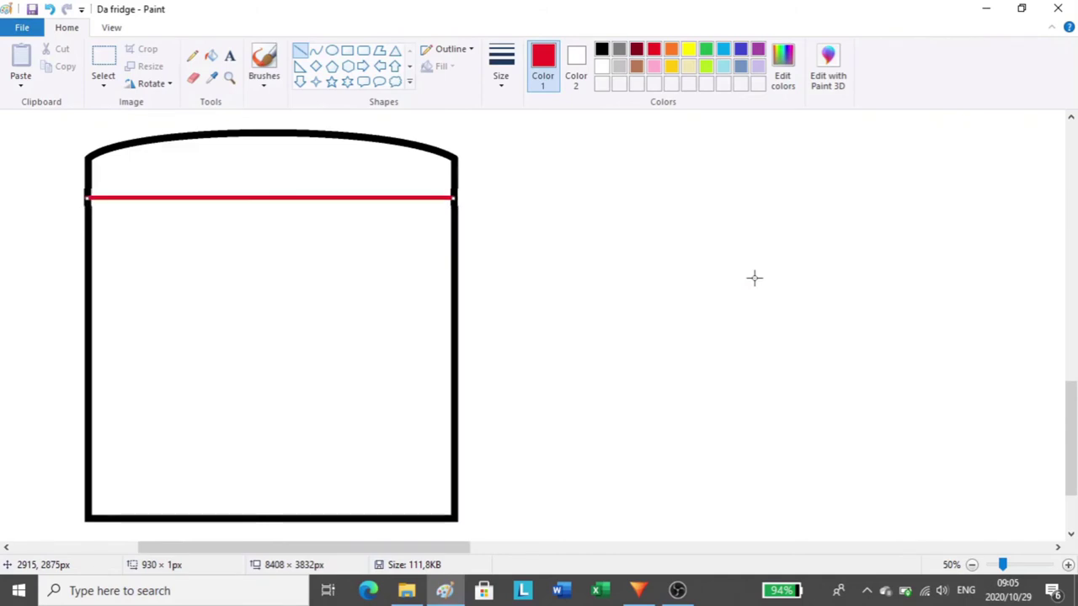
# Step: Recolour the front box's divider line black and nudge it upward closer to the arc
pyautogui.click(602, 52)
pyautogui.press('Up')
pyautogui.press('Up')
pyautogui.press('Up')
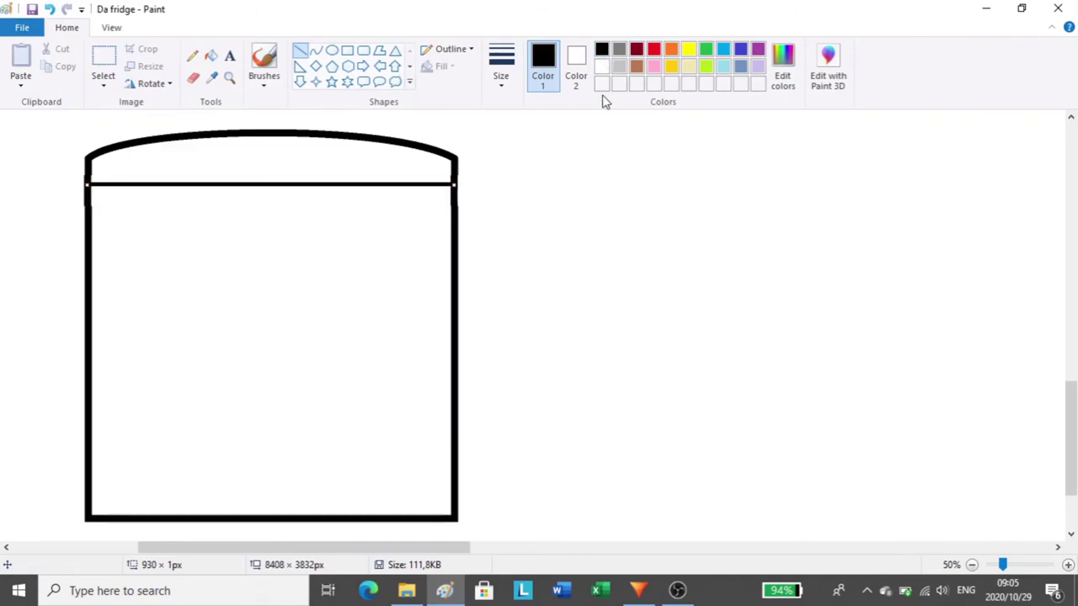
pyautogui.press('Down')
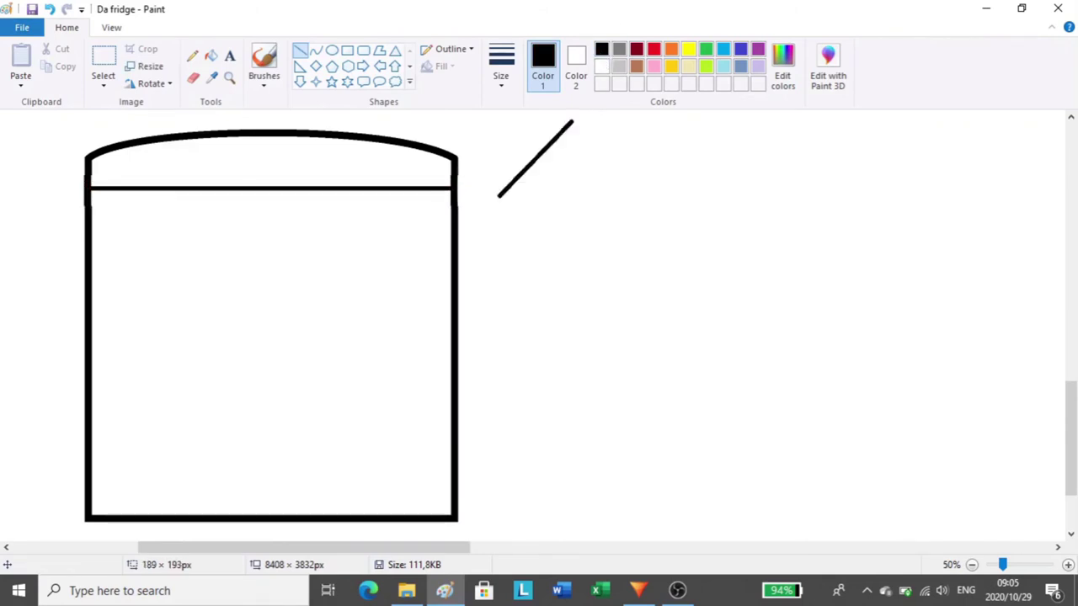
# Step: Remove the stray diagonal line and paste a copy of the divider across the upper part of the back box
pyautogui.press('Delete')
pyautogui.keyDown('ctrl'); pyautogui.scroll(1, 339, 167); pyautogui.keyUp('ctrl')
pyautogui.moveTo(977, 129); pyautogui.dragTo(976, 129)
pyautogui.moveTo(255, 548); pyautogui.dragTo(391, 556)
pyautogui.scroll(10, 312, 527)
pyautogui.moveTo(312, 548); pyautogui.dragTo(397, 549)
pyautogui.hotkey('ctrl', 'v')
pyautogui.click(103, 85)
pyautogui.click(154, 227)
pyautogui.moveTo(314, 245); pyautogui.dragTo(332, 255)
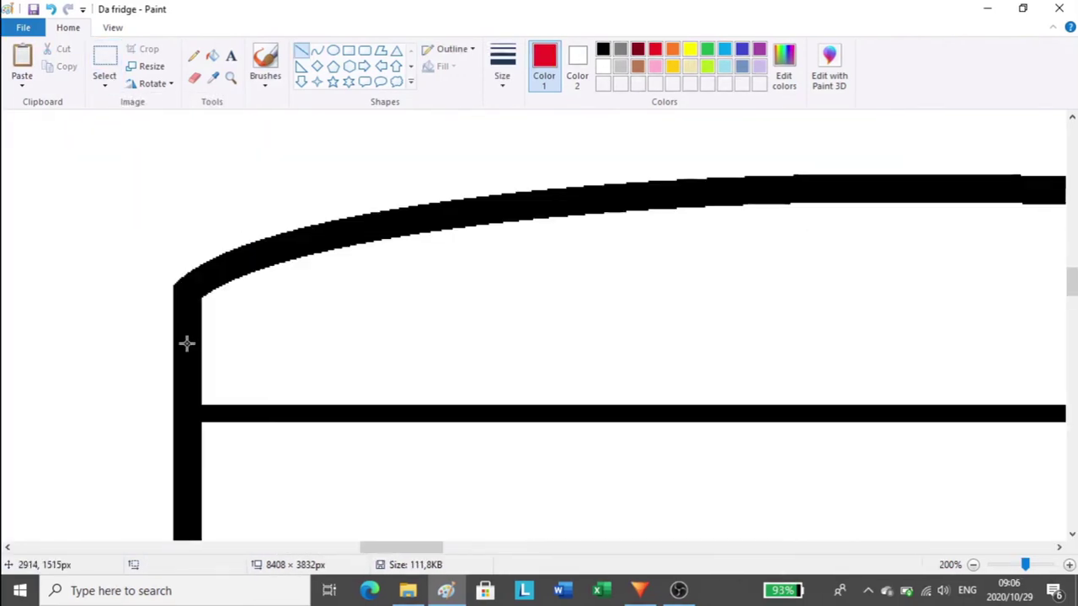
# Step: Connect the upper-right corners of the front and back boxes with a red diagonal line about 1687 × 1093 px
pyautogui.hotkey('ctrl', 'z')
pyautogui.scroll(-3, 187, 390)
pyautogui.moveTo(383, 550); pyautogui.dragTo(196, 550)
pyautogui.scroll(1, 467, 308)
pyautogui.scroll(-3, 466, 308)
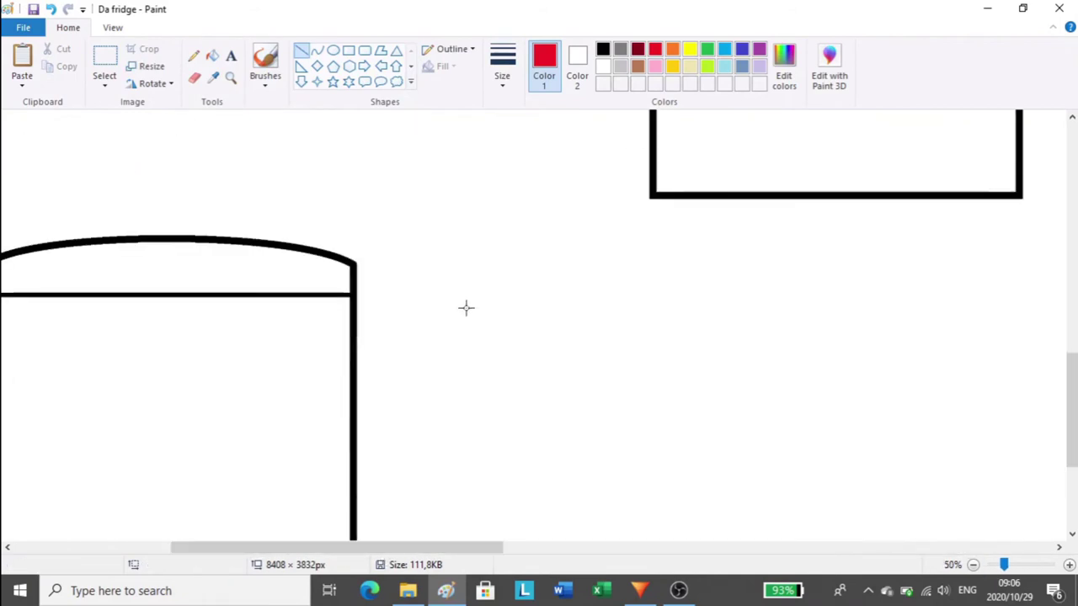
pyautogui.moveTo(354, 264); pyautogui.dragTo(1020, 158)
pyautogui.scroll(3, 1022, 183)
pyautogui.scroll(1, 811, 167)
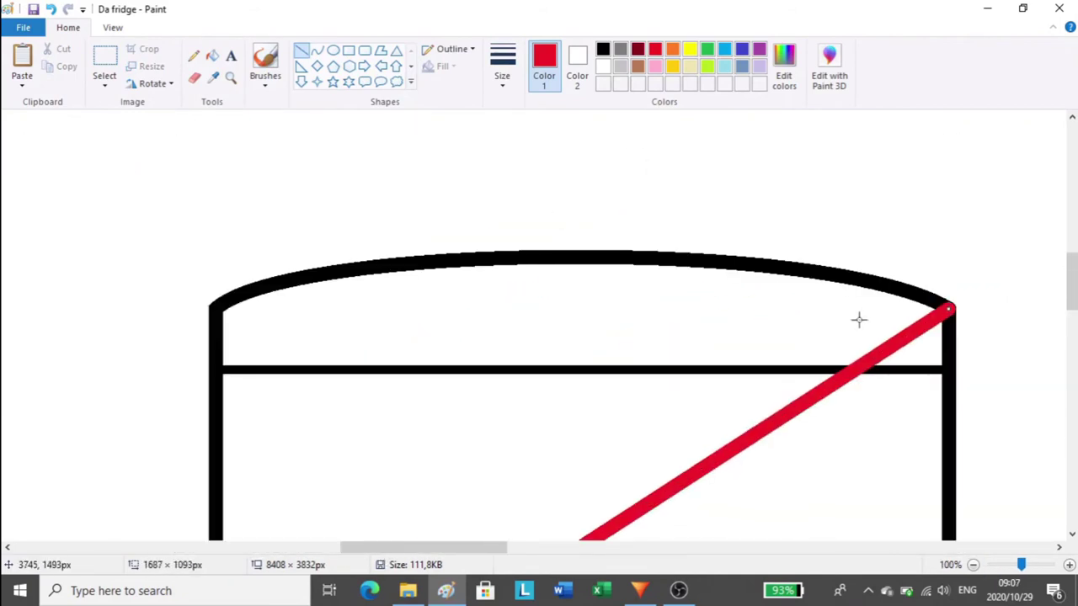
# Step: Connect the upper-left corners of the front and back boxes with a parallel red diagonal line
pyautogui.scroll(1, 270, 269)
pyautogui.moveTo(390, 453); pyautogui.dragTo(419, 400)
pyautogui.scroll(-3, 361, 445)
pyautogui.moveTo(576, 411); pyautogui.dragTo(487, 373)
pyautogui.scroll(1, 373, 426)
# Step: Connect the lower-right corners of the two boxes with a red diagonal line about 1677 × 1089 px
pyautogui.scroll(-5, 373, 427)
pyautogui.moveTo(316, 551); pyautogui.dragTo(483, 550)
pyautogui.scroll(-3, 484, 459)
pyautogui.moveTo(292, 520); pyautogui.dragTo(955, 305)
pyautogui.scroll(3, 581, 398)
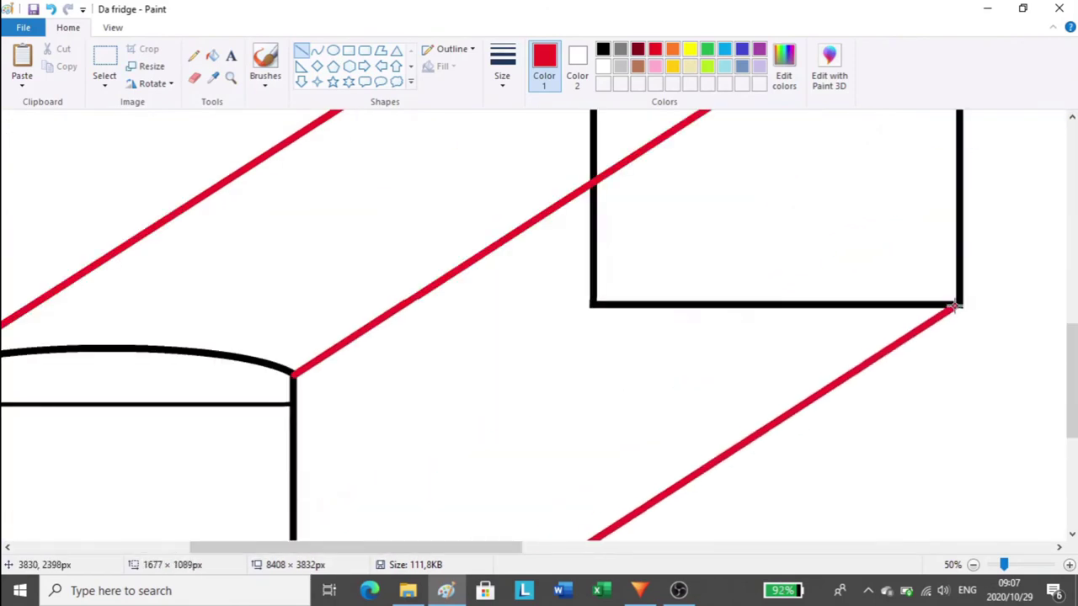
pyautogui.scroll(1, 955, 306)
pyautogui.moveTo(269, 550)
pyautogui.mouseDown()
pyautogui.moveTo(341, 550)
pyautogui.moveTo(295, 550)
pyautogui.mouseUp()
pyautogui.scroll(-8, 337, 505)
pyautogui.moveTo(317, 396); pyautogui.dragTo(319, 391)
pyautogui.click(387, 371)
pyautogui.scroll(10, 356, 421)
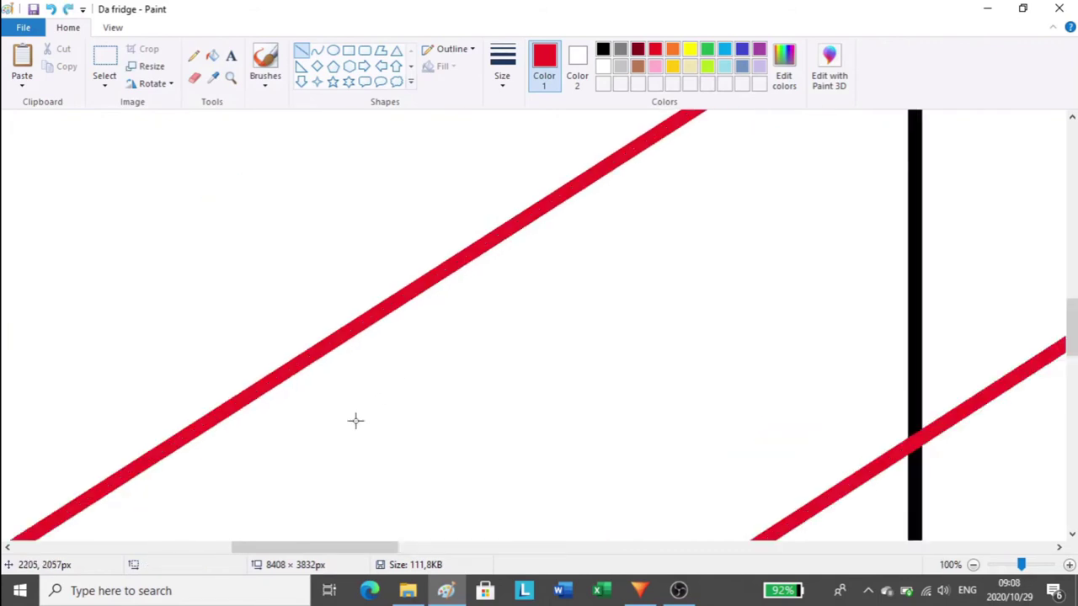
# Step: Draw a thinner horizontal line about 175 px long over the right end of the front divider and colour it black
pyautogui.scroll(-6, 357, 421)
pyautogui.scroll(1, 342, 267)
pyautogui.moveTo(341, 269); pyautogui.dragTo(618, 266)
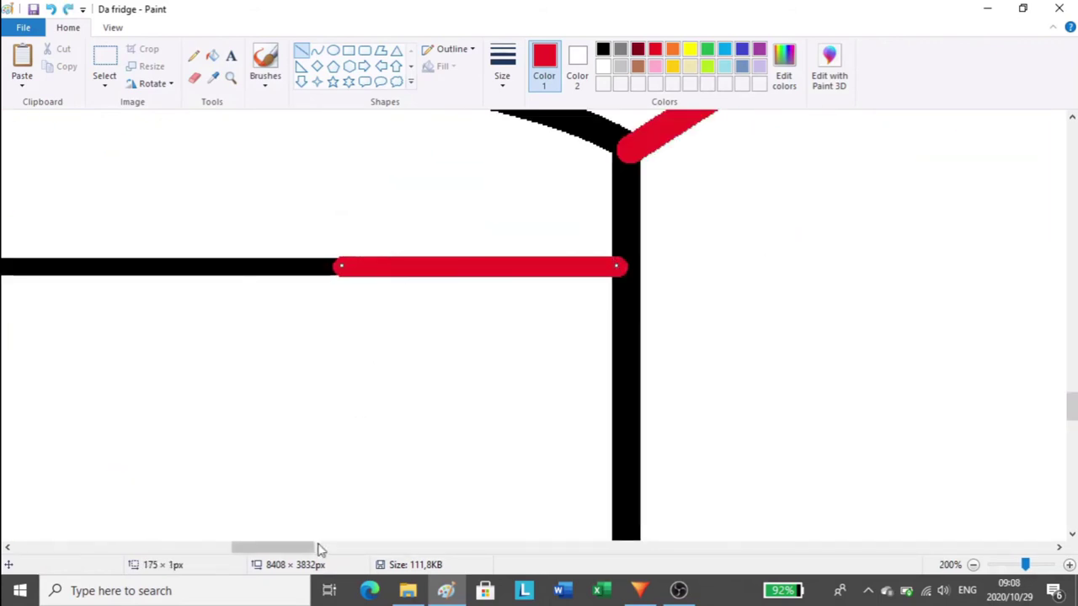
pyautogui.scroll(-3, 417, 511)
pyautogui.scroll(3, 443, 424)
pyautogui.scroll(-4, 443, 425)
pyautogui.moveTo(89, 548); pyautogui.dragTo(271, 548)
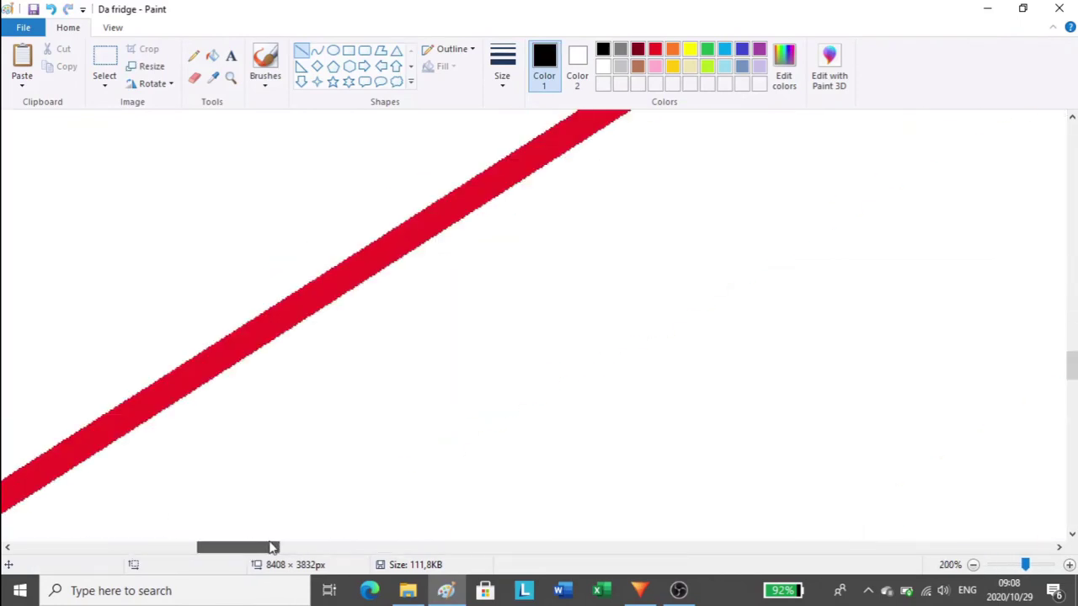
# Step: Connect the right ends of both dividers with a thinner red diagonal line about 1692 × 1090 px
pyautogui.scroll(-4, 522, 253)
pyautogui.click(655, 49)
pyautogui.moveTo(594, 209); pyautogui.dragTo(717, 205)
pyautogui.scroll(-1, 717, 204)
pyautogui.moveTo(360, 157); pyautogui.dragTo(938, 171)
pyautogui.scroll(1, 724, 325)
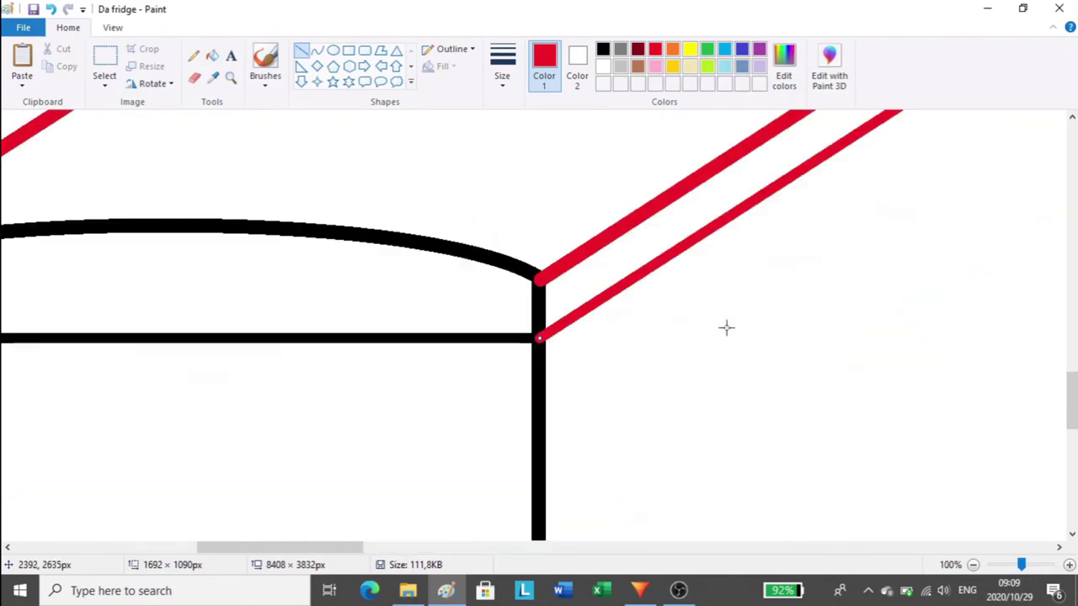
# Step: Erase the joint beside the back box's upper-left corner and fill its hidden left edge white
pyautogui.scroll(-1, 400, 140)
pyautogui.click(213, 56)
pyautogui.scroll(1, 581, 216)
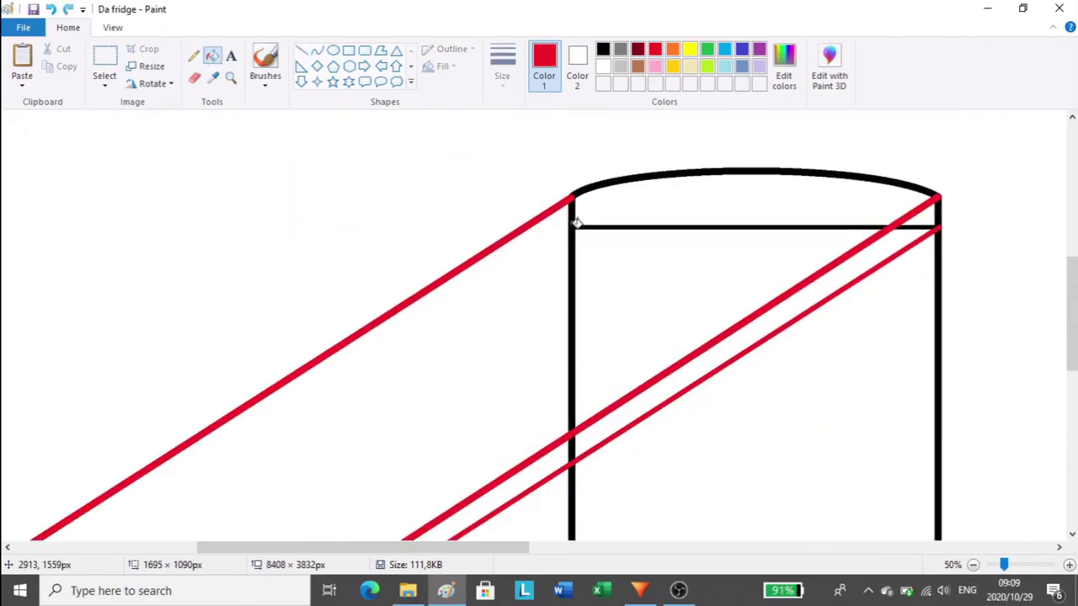
pyautogui.scroll(2, 628, 220)
pyautogui.scroll(1, 438, 488)
pyautogui.click(195, 78)
pyautogui.click(434, 265)
pyautogui.click(213, 56)
pyautogui.rightClick(399, 338)
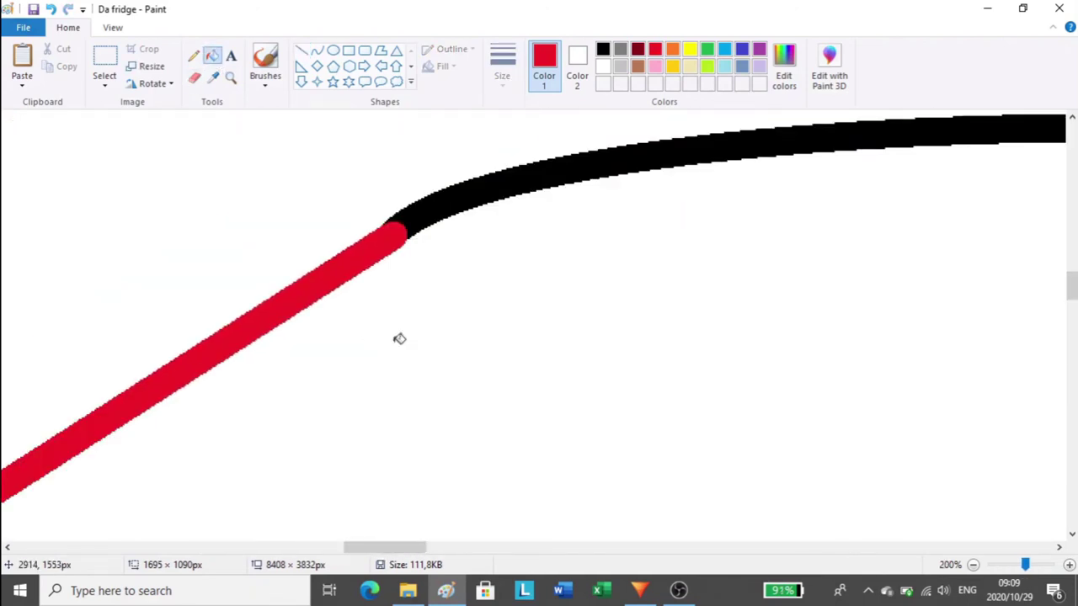
# Step: Erase the joints along the back box's right edge and fill its hidden divider and bottom edge white
pyautogui.scroll(-3, 399, 338)
pyautogui.scroll(1, 437, 168)
pyautogui.scroll(2, 437, 197)
pyautogui.scroll(-1, 406, 509)
pyautogui.moveTo(406, 547); pyautogui.dragTo(499, 547)
pyautogui.scroll(1, 371, 286)
pyautogui.click(194, 78)
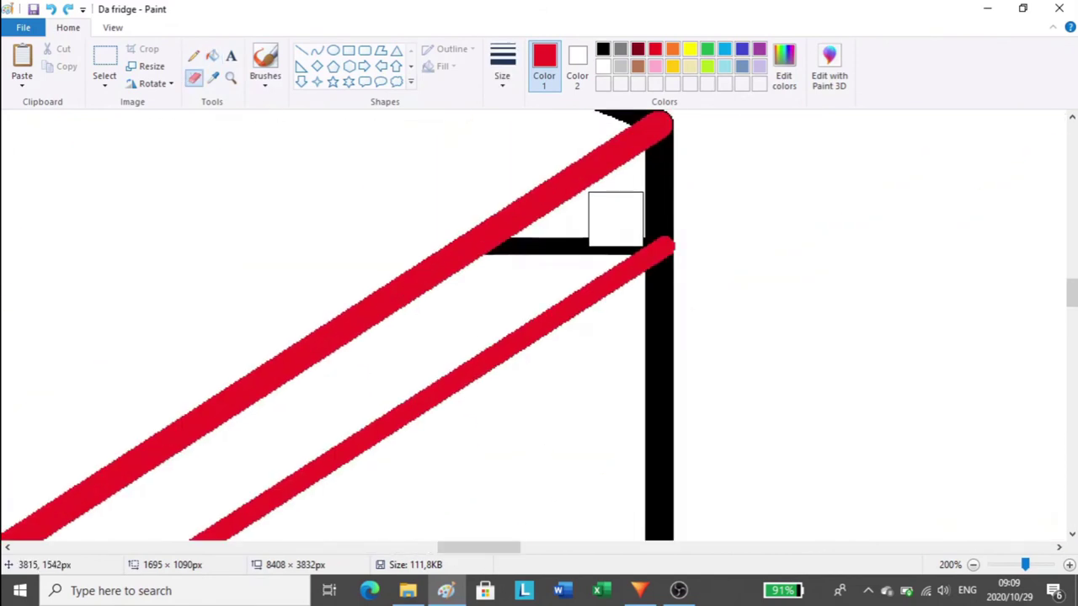
pyautogui.scroll(-5, 433, 335)
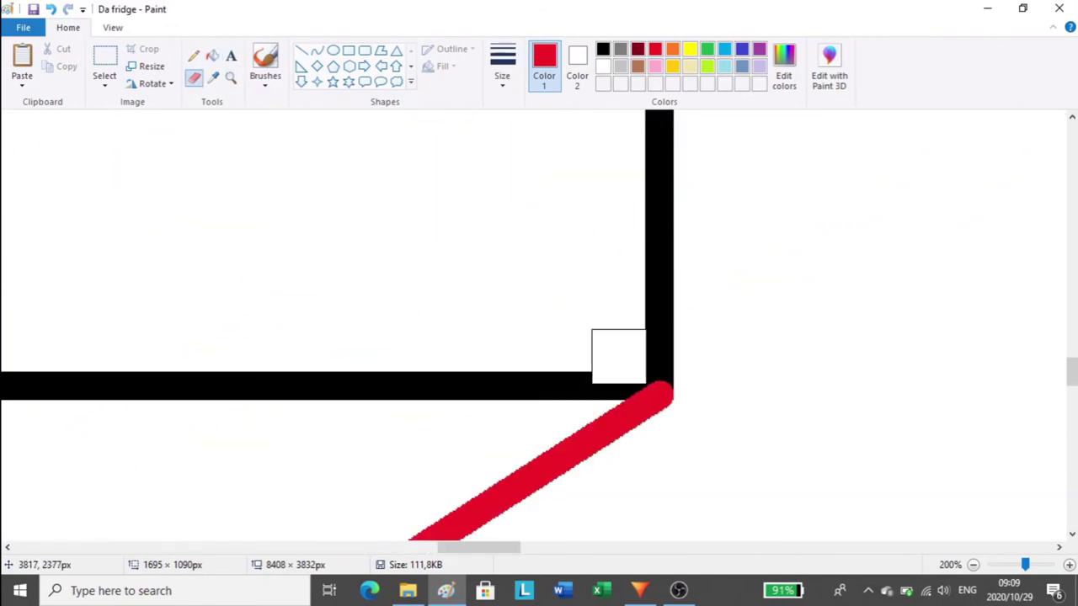
pyautogui.click(212, 54)
pyautogui.scroll(-3, 346, 387)
pyautogui.scroll(2, 540, 356)
pyautogui.scroll(-2, 541, 357)
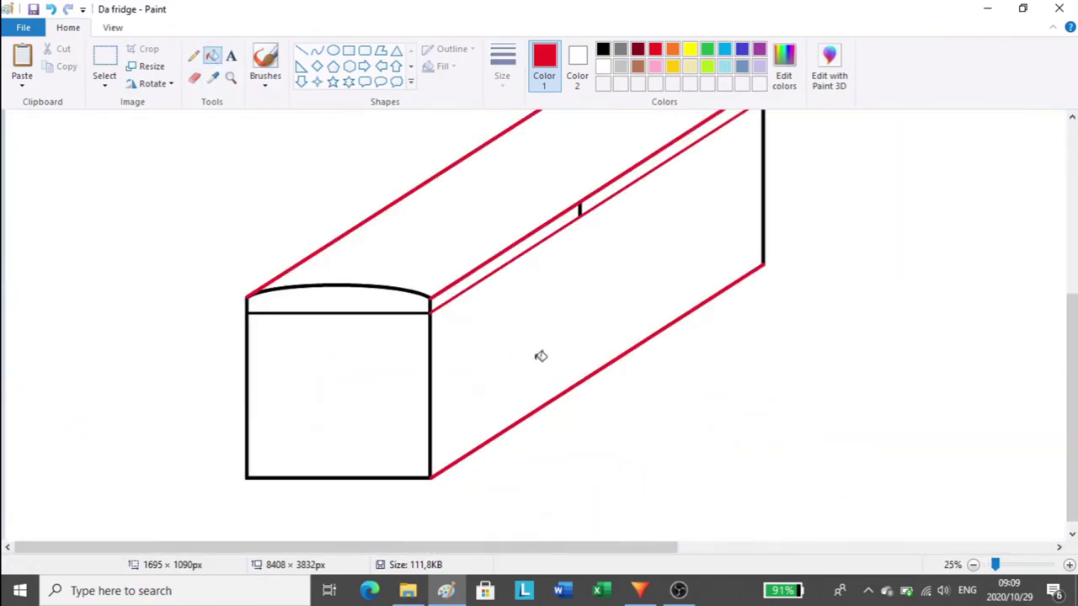
# Step: Fill the four red diagonal edges connecting the boxes black
pyautogui.click(257, 288)
pyautogui.click(438, 292)
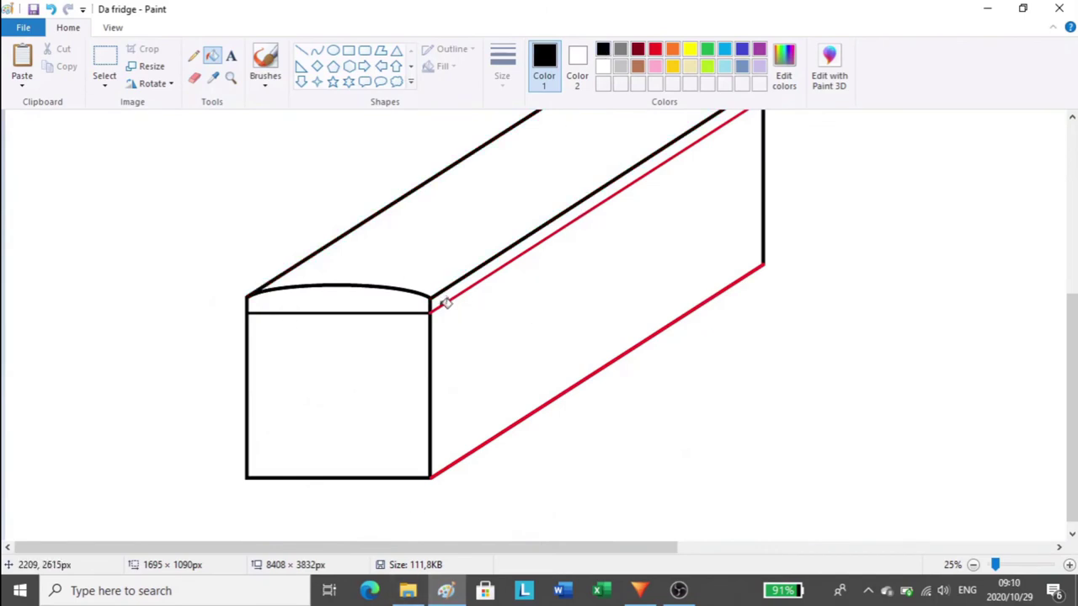
pyautogui.click(443, 303)
pyautogui.click(534, 411)
# Step: Select the front box's arc and place a copy of it midway along the fridge's top
pyautogui.scroll(1, 534, 411)
pyautogui.hscroll(-3, 362, 529)
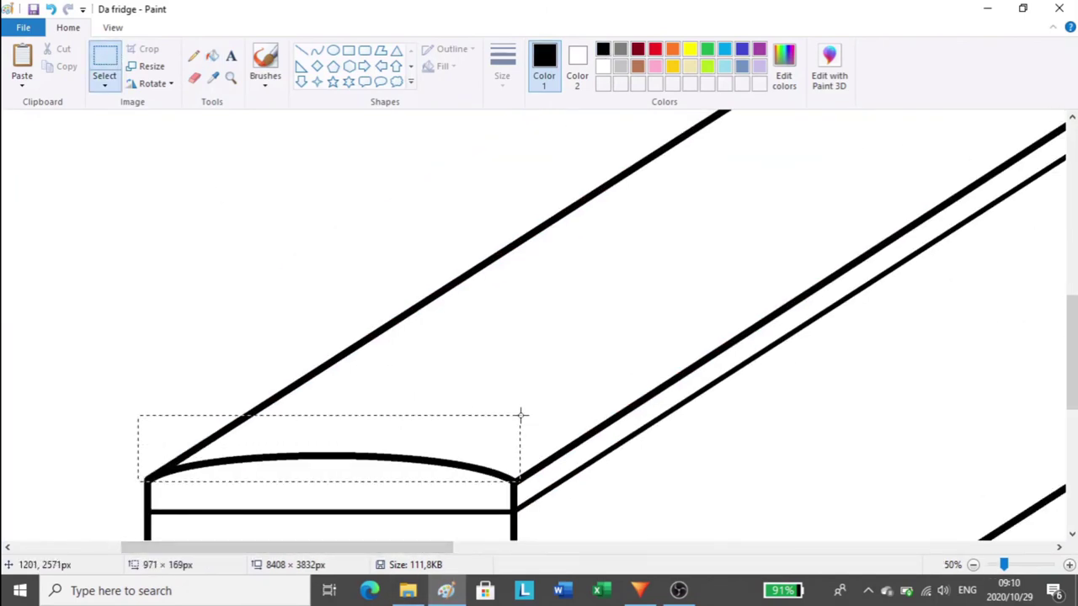
pyautogui.moveTo(449, 456)
pyautogui.mouseDown()
pyautogui.moveTo(749, 264)
pyautogui.moveTo(695, 298)
pyautogui.moveTo(714, 289)
pyautogui.mouseUp()
# Step: Draw a black vertical dividing line down the fridge's side from the right end of the middle arc
pyautogui.click(302, 50)
pyautogui.scroll(1, 671, 294)
pyautogui.scroll(1, 671, 294)
pyautogui.moveTo(709, 237); pyautogui.dragTo(714, 291)
pyautogui.scroll(-2, 711, 278)
pyautogui.scroll(1, 711, 278)
pyautogui.moveTo(707, 130)
pyautogui.mouseDown()
pyautogui.moveTo(708, 221)
pyautogui.moveTo(708, 191)
pyautogui.moveTo(707, 211)
pyautogui.mouseUp()
pyautogui.scroll(-3, 708, 191)
pyautogui.scroll(3, 707, 209)
pyautogui.scroll(-2, 710, 215)
pyautogui.scroll(-3, 713, 226)
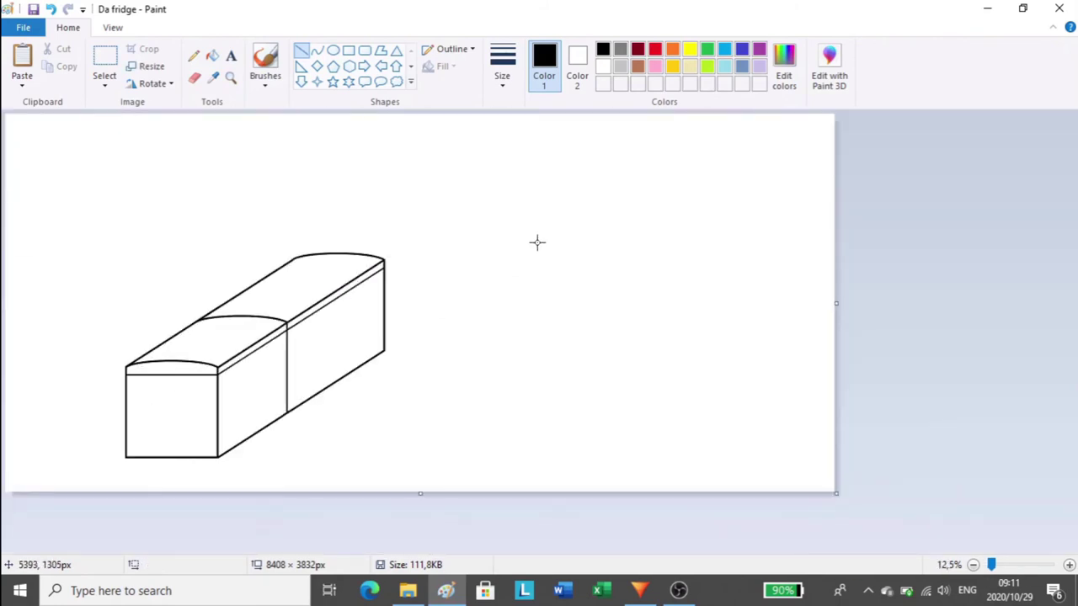
# Step: Fill the background around the fridge green and save the drawing
pyautogui.click(213, 55)
pyautogui.click(707, 48)
pyautogui.click(508, 203)
pyautogui.click(24, 28)
pyautogui.click(75, 117)
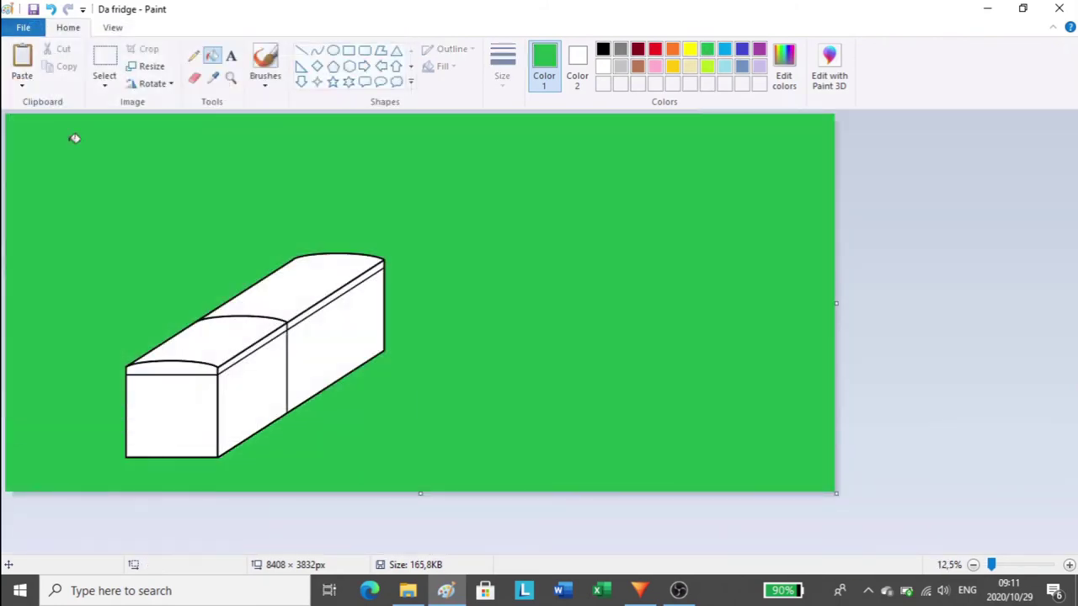
pyautogui.click(23, 27)
pyautogui.click(60, 126)
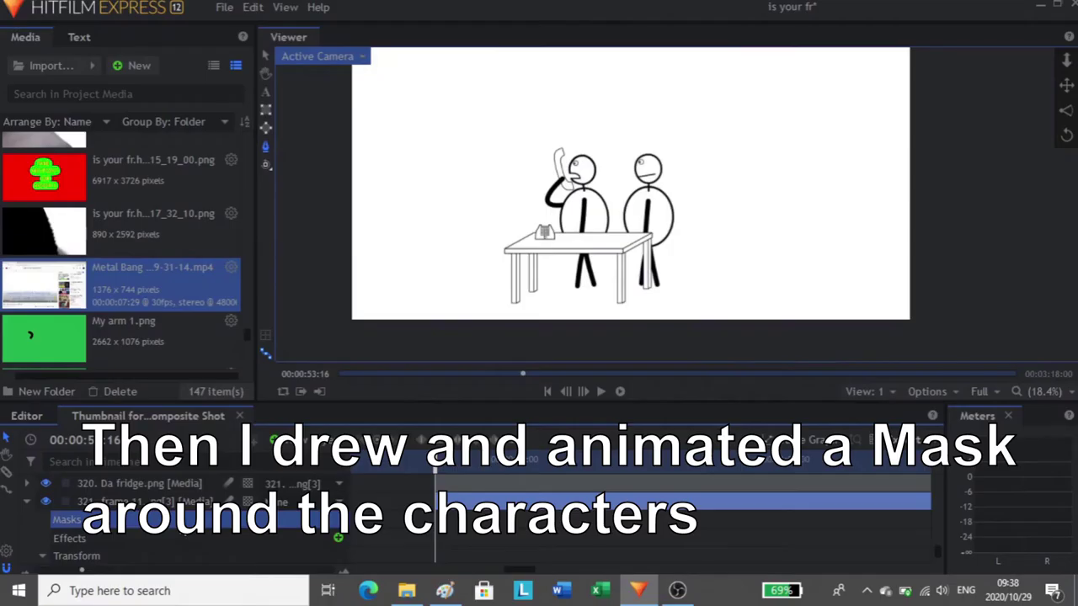
# Step: Switch to HitFilm Express and draw a closed six-point mask around the two characters and the table
pyautogui.click(482, 173)
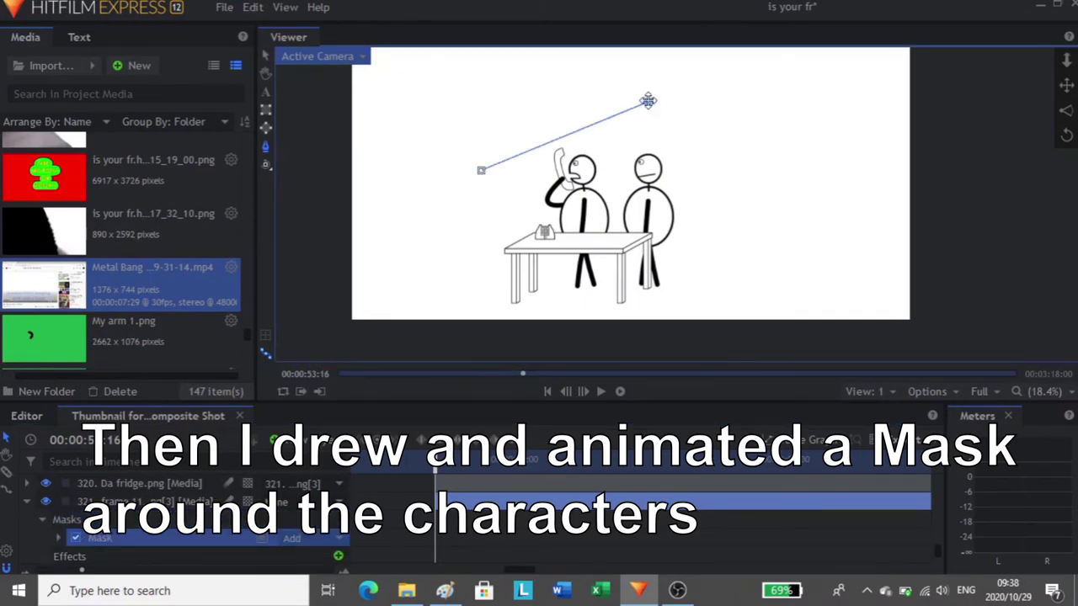
pyautogui.moveTo(648, 100); pyautogui.dragTo(652, 96)
pyautogui.moveTo(481, 170); pyautogui.dragTo(480, 166)
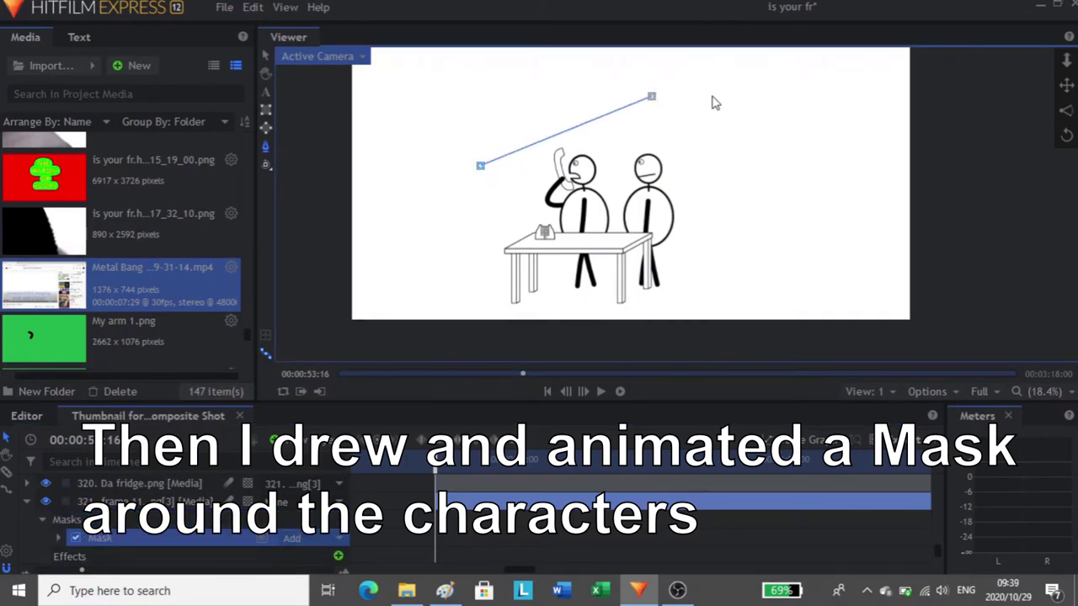
pyautogui.click(715, 316)
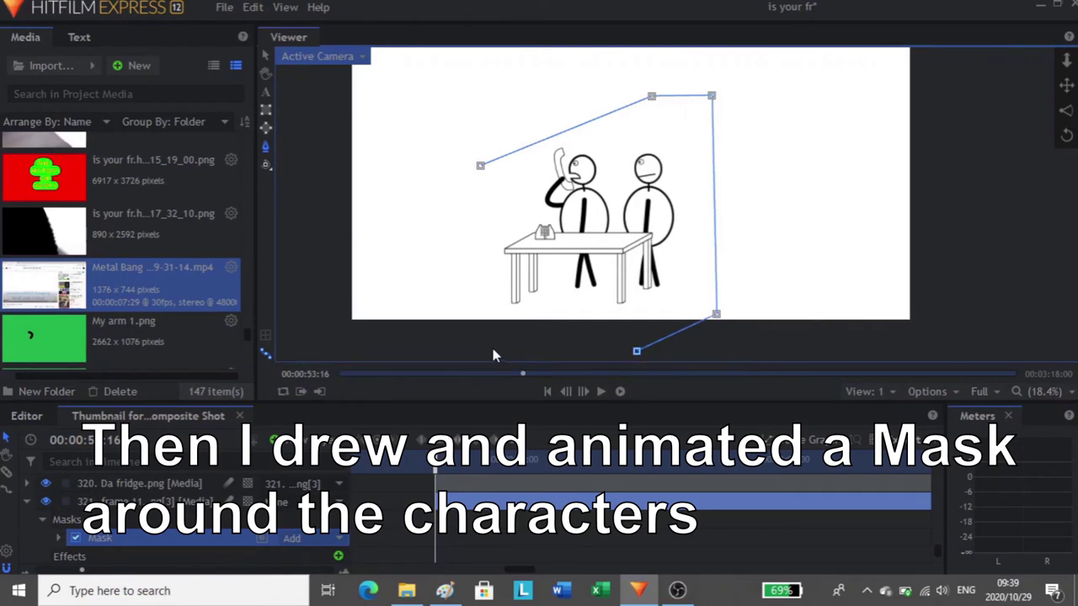
pyautogui.moveTo(472, 346); pyautogui.dragTo(478, 352)
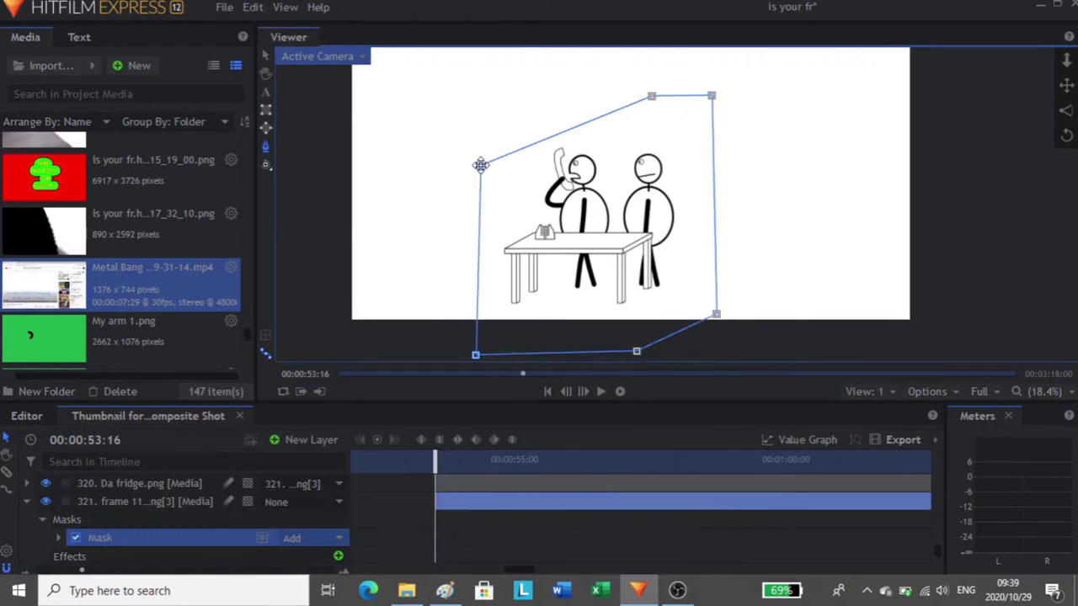
pyautogui.moveTo(481, 165); pyautogui.dragTo(477, 166)
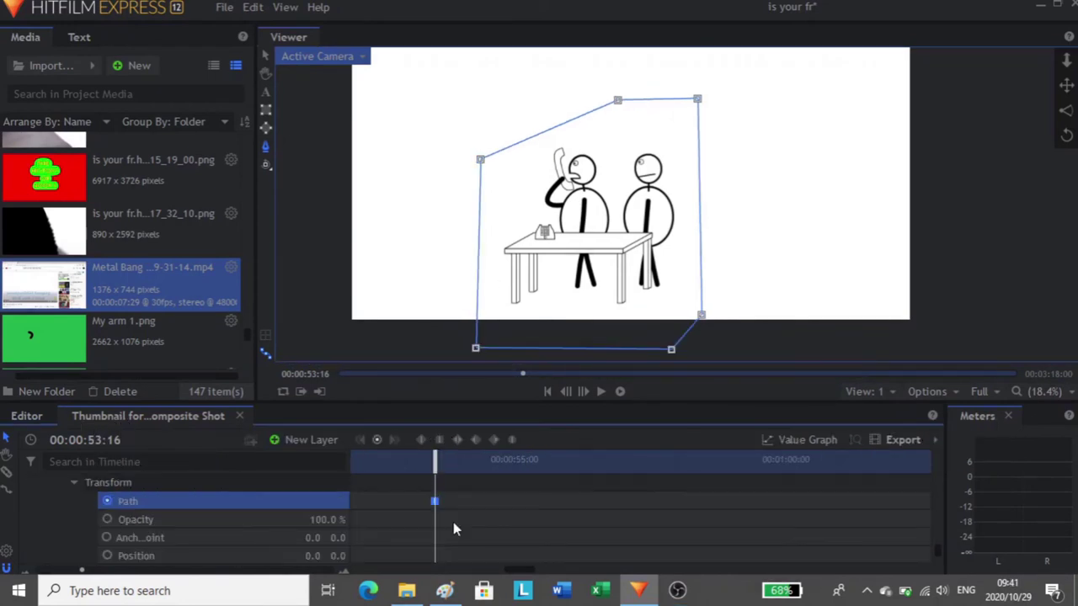
# Step: Advance to 00:00:53:18 and shift the mask's upper-right point slightly outward to keyframe the path
pyautogui.press('Right')
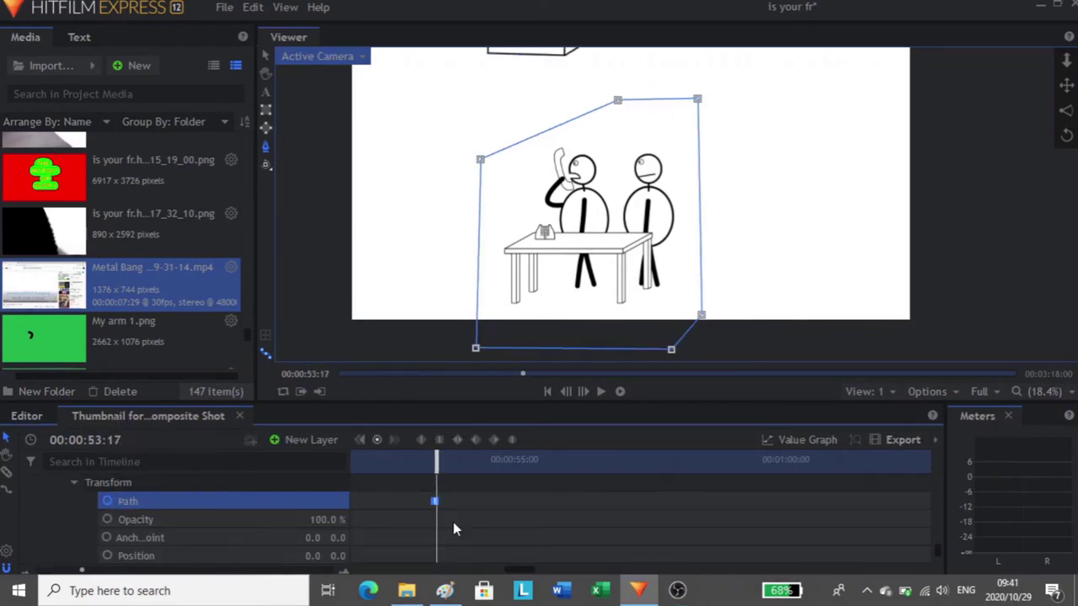
pyautogui.press('Right')
pyautogui.press('Right')
pyautogui.press('Left')
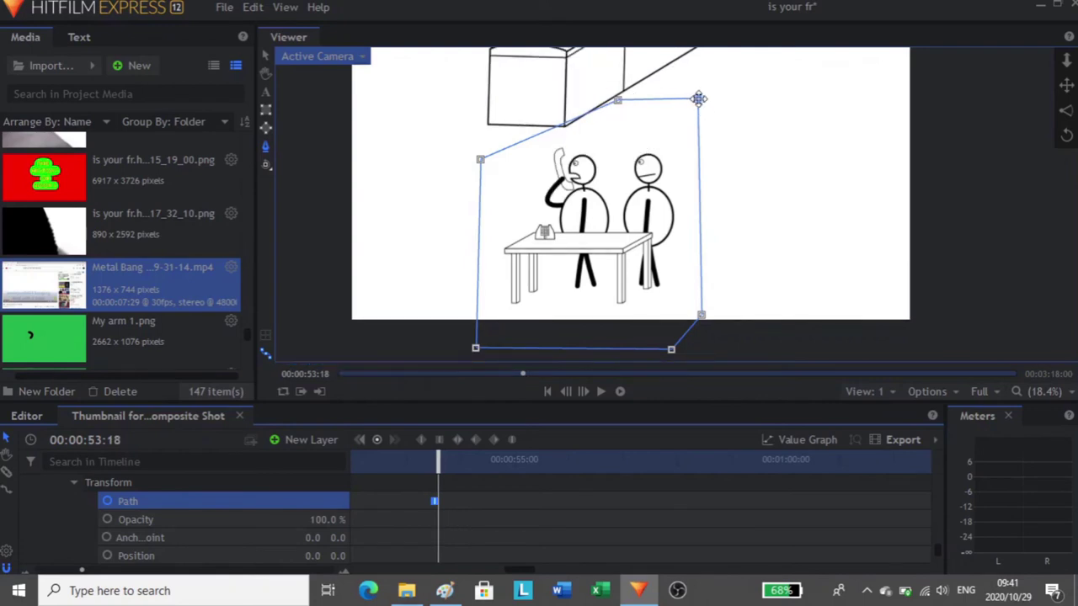
pyautogui.moveTo(698, 99); pyautogui.dragTo(701, 99)
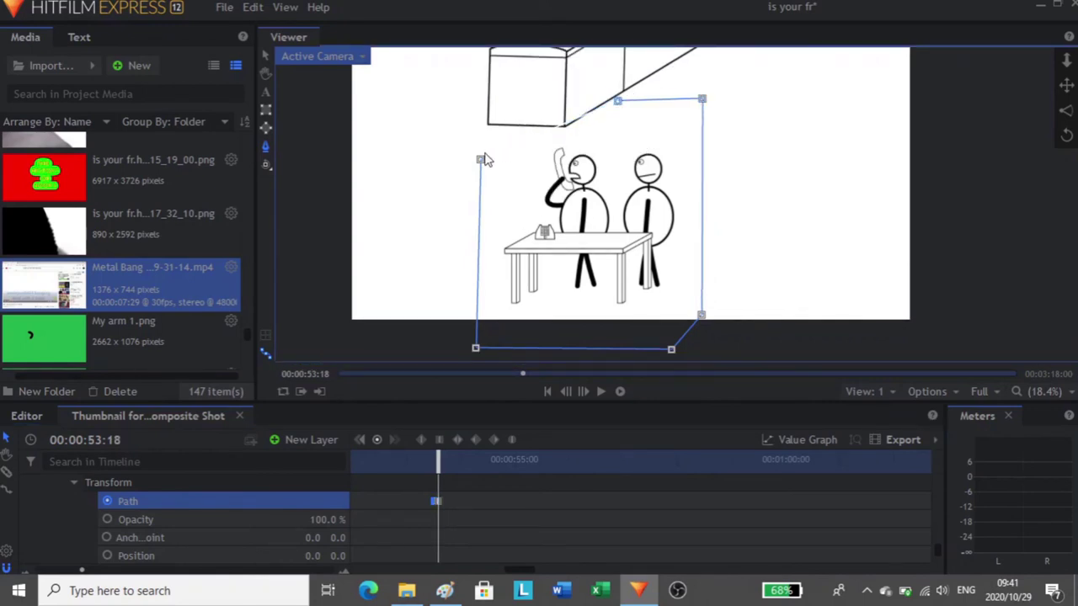
# Step: At 00:00:53:19, lower the mask's three upper points to follow the falling fridge's lower edge
pyautogui.press('Right')
pyautogui.moveTo(703, 95); pyautogui.dragTo(701, 108)
pyautogui.moveTo(617, 100); pyautogui.dragTo(624, 143)
pyautogui.moveTo(481, 172); pyautogui.dragTo(481, 266)
# Step: At 00:00:53:20, lower the mask's upper middle and right points along the fridge's underside and move the lower-right point outward
pyautogui.press('Right')
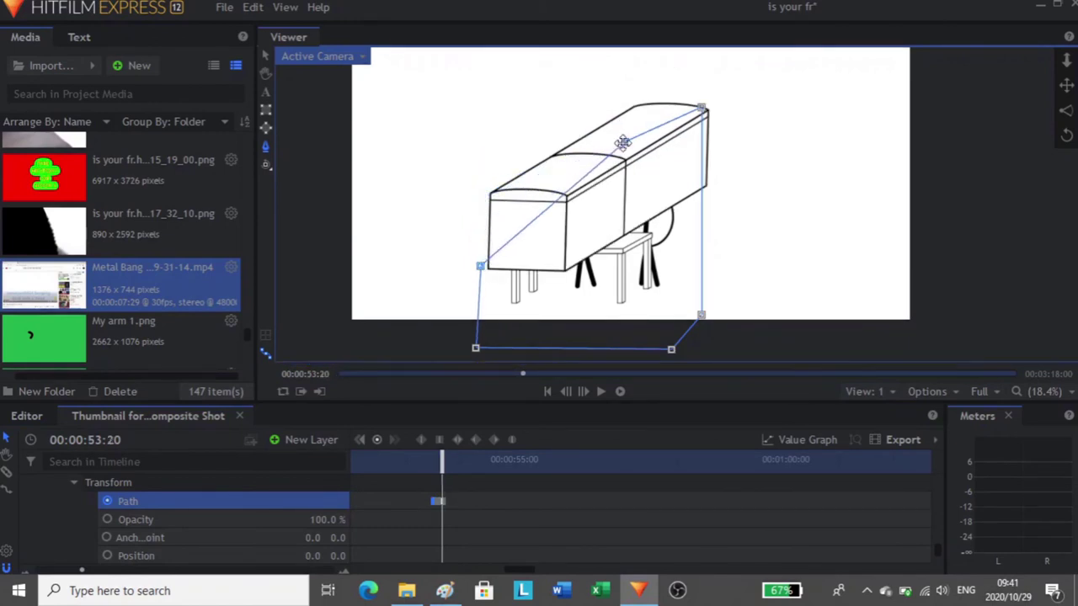
pyautogui.moveTo(624, 142); pyautogui.dragTo(621, 211)
pyautogui.moveTo(702, 109); pyautogui.dragTo(700, 187)
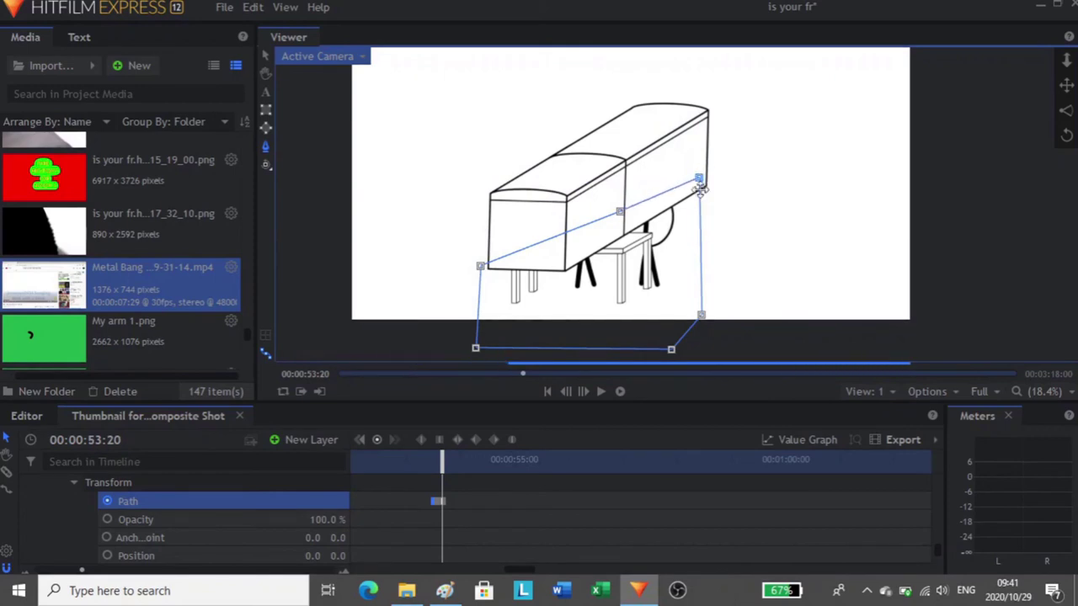
pyautogui.moveTo(702, 318); pyautogui.dragTo(708, 331)
# Step: At 00:00:53:21, lower the mask's three upper points so its upper edge lies across the fridge's body
pyautogui.press('Right')
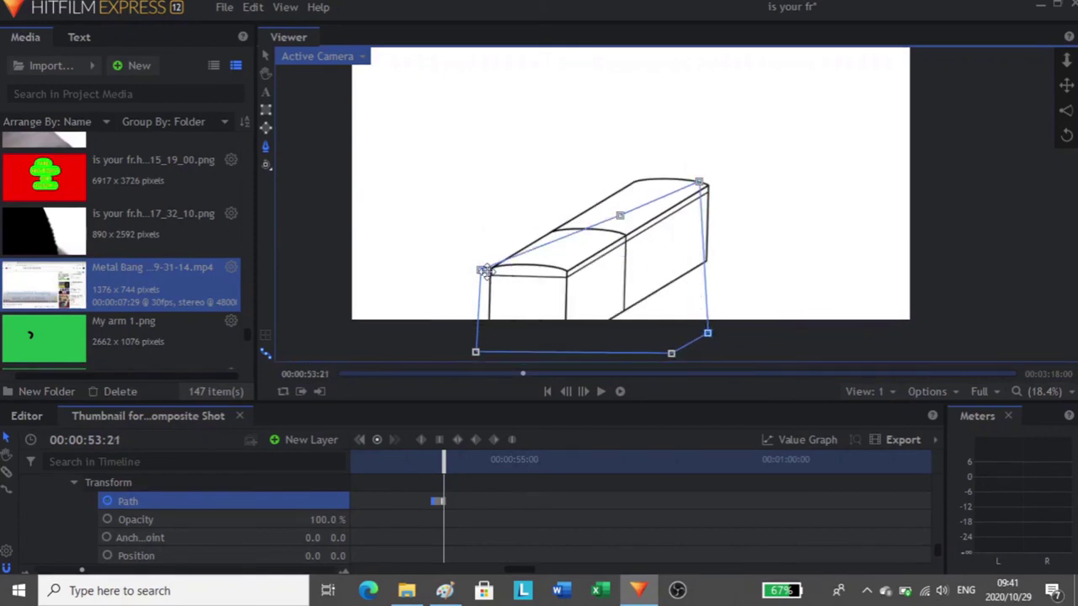
pyautogui.moveTo(484, 271); pyautogui.dragTo(485, 310)
pyautogui.moveTo(620, 216); pyautogui.dragTo(617, 255)
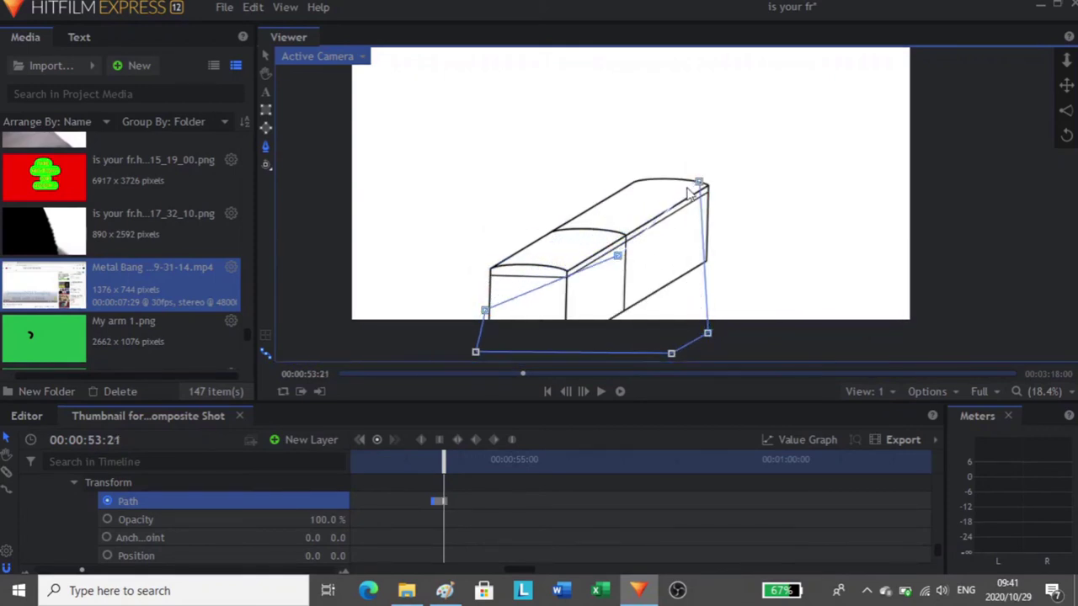
pyautogui.moveTo(699, 182); pyautogui.dragTo(701, 221)
# Step: Step back and forth through the frames around 00:00:53:18 to check the mask against the falling fridge
pyautogui.press('Left')
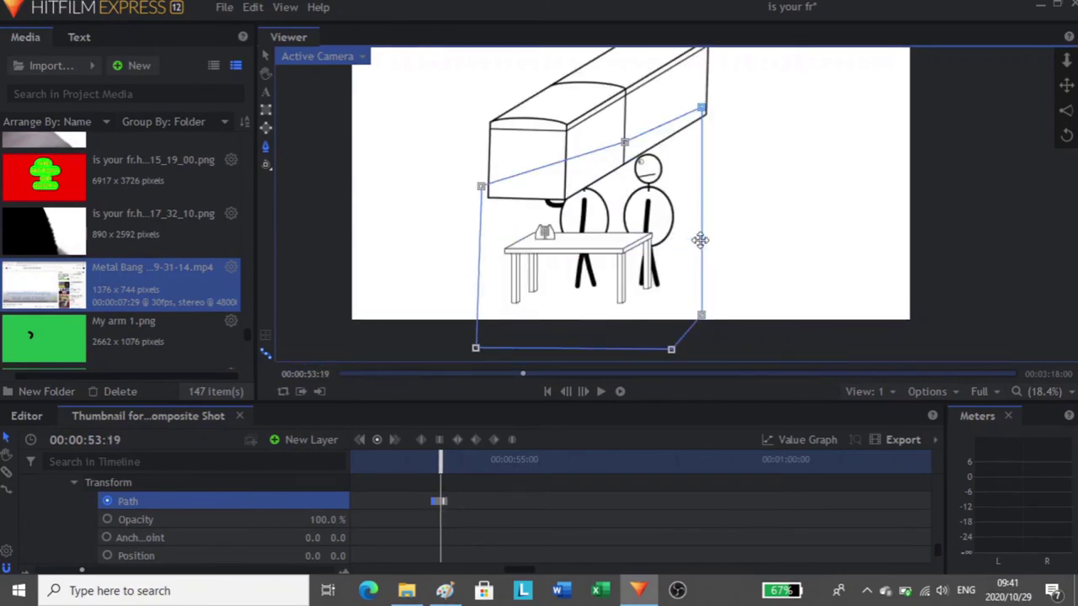
pyautogui.press('Left')
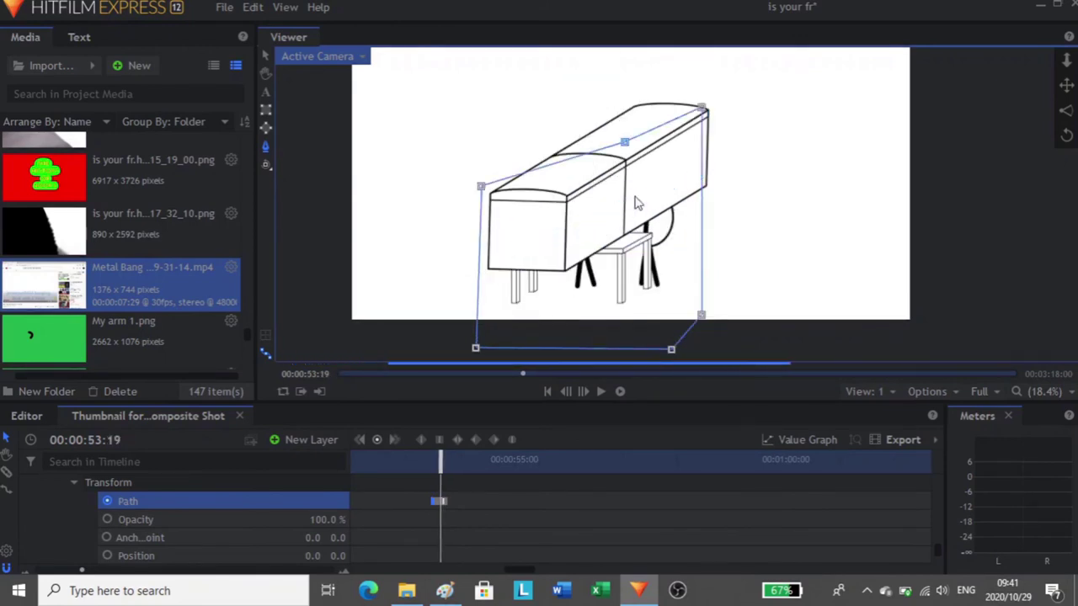
pyautogui.press('Right')
pyautogui.press('Right')
pyautogui.press('Right')
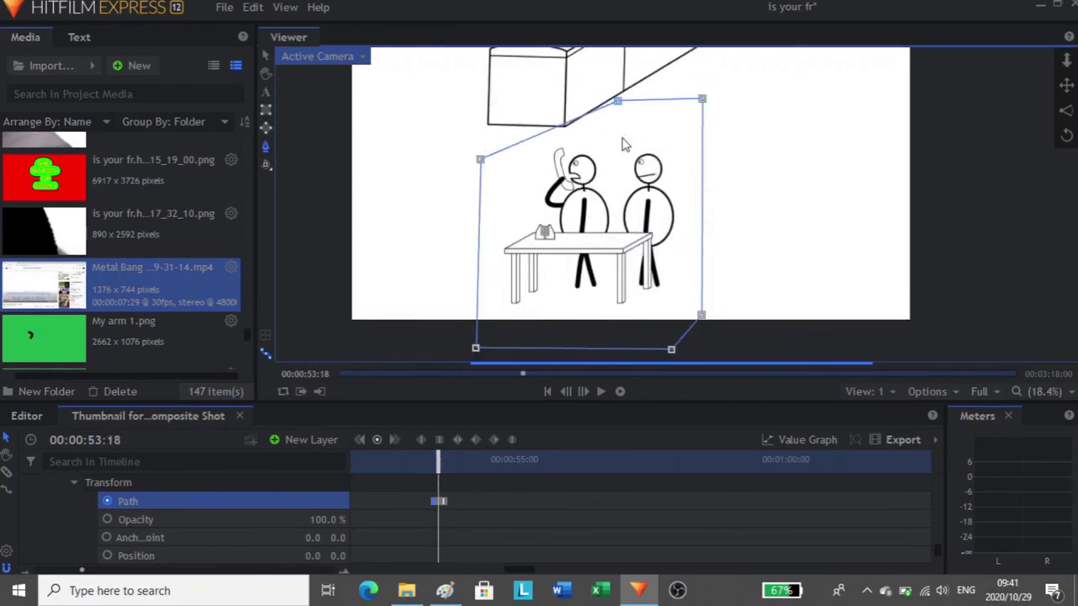
pyautogui.press('Left')
pyautogui.press('Left')
pyautogui.press('Left')
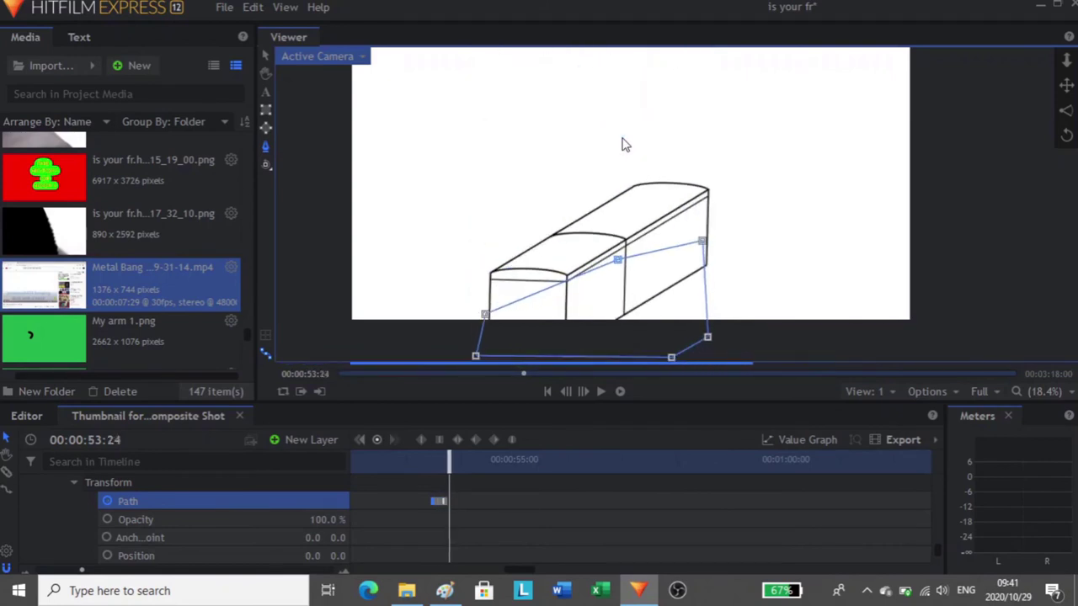
pyautogui.press('Right')
pyautogui.press('Right')
pyautogui.press('Right')
pyautogui.press('Right')
pyautogui.press('Right')
pyautogui.press('Right')
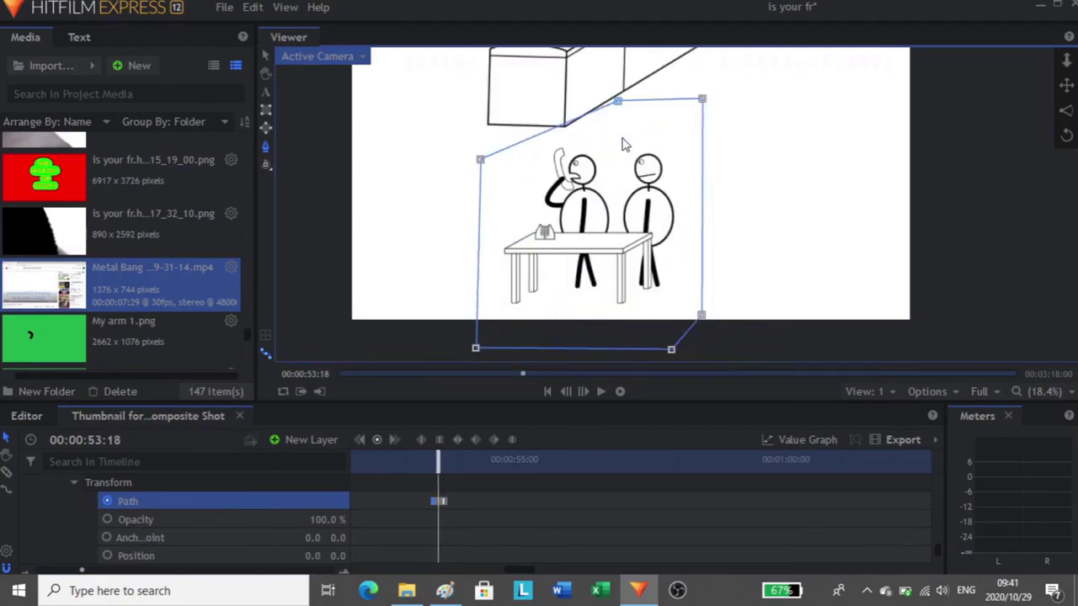
pyautogui.press('Right')
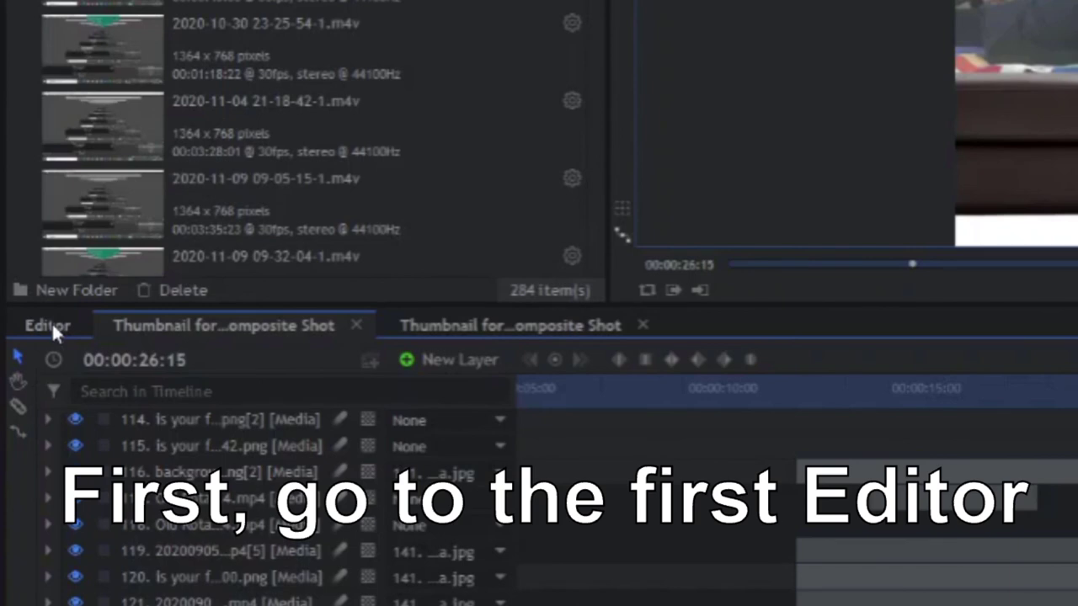
# Step: In the main Editor timeline, slice the composite shot clip at 00:00:12:28 and 00:00:23:29
pyautogui.click(49, 326)
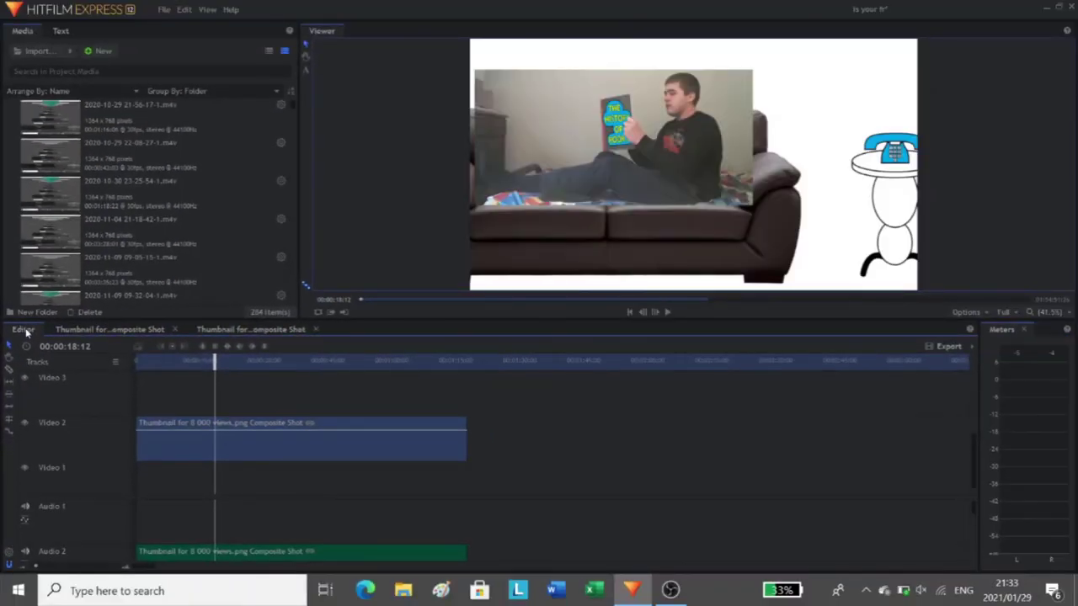
pyautogui.moveTo(215, 362); pyautogui.dragTo(179, 362)
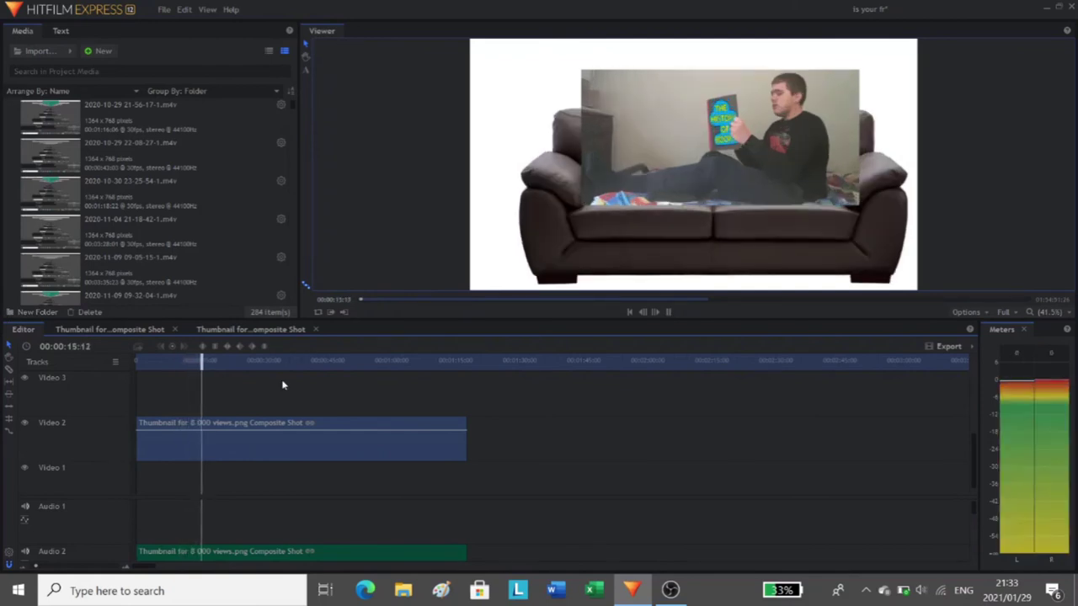
pyautogui.click(204, 365)
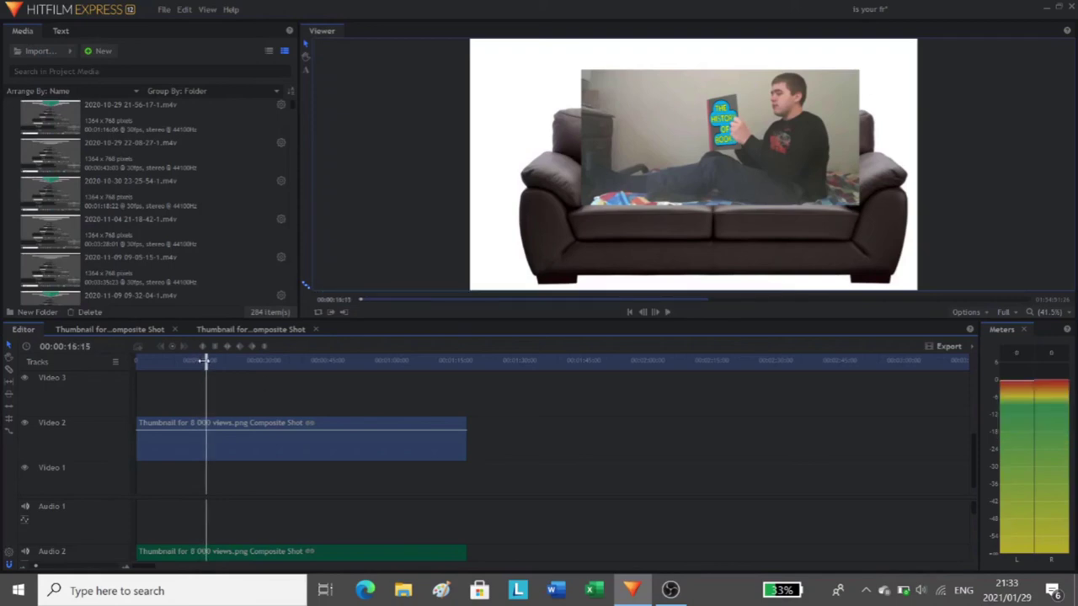
pyautogui.moveTo(204, 360); pyautogui.dragTo(189, 359)
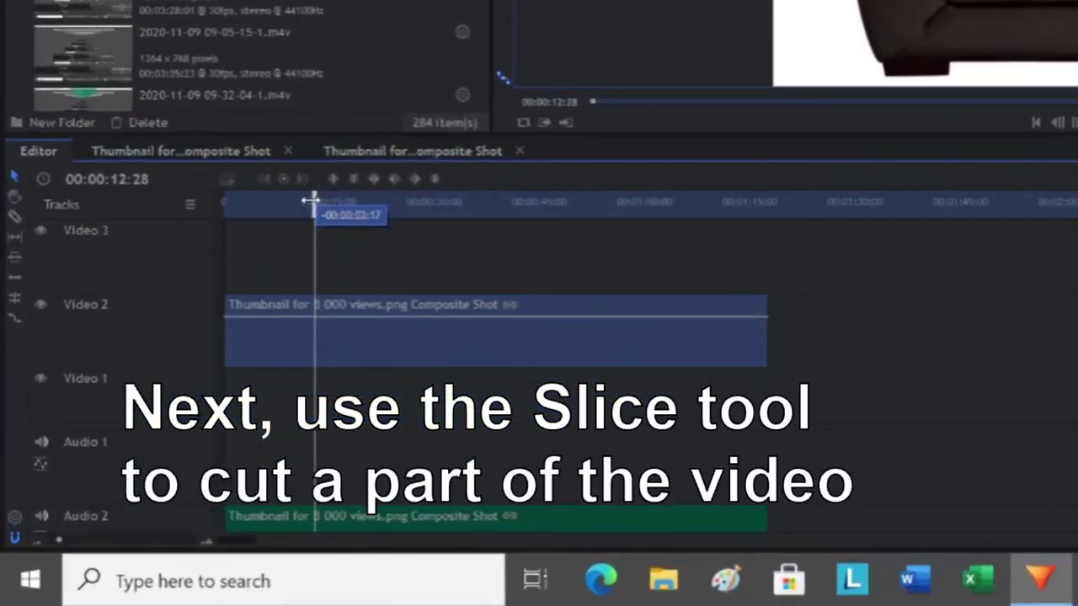
pyautogui.press('c')
pyautogui.click(315, 317)
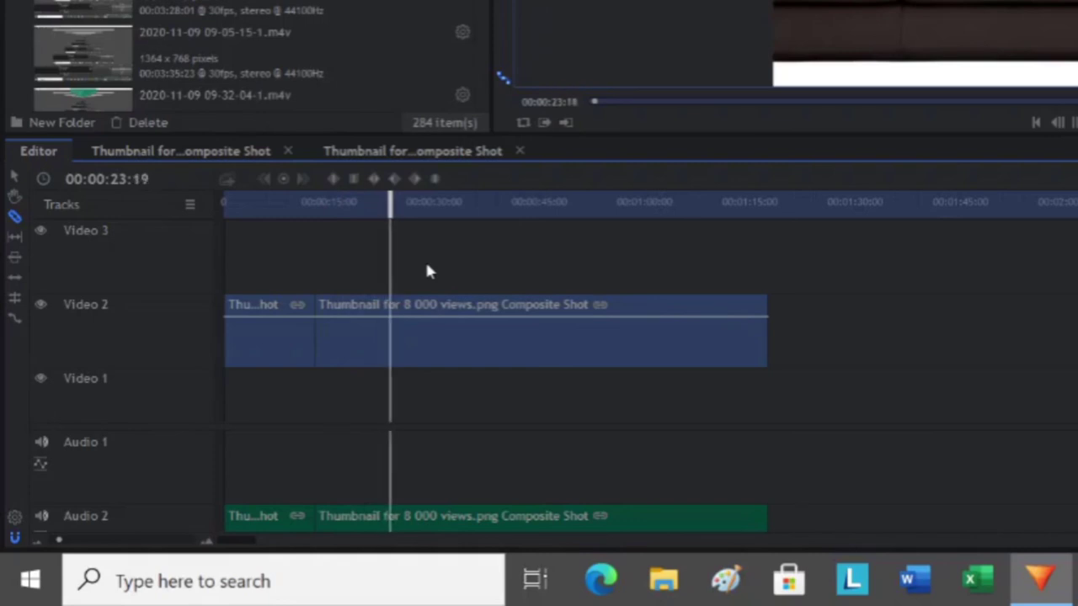
pyautogui.press('space')
pyautogui.click(396, 318)
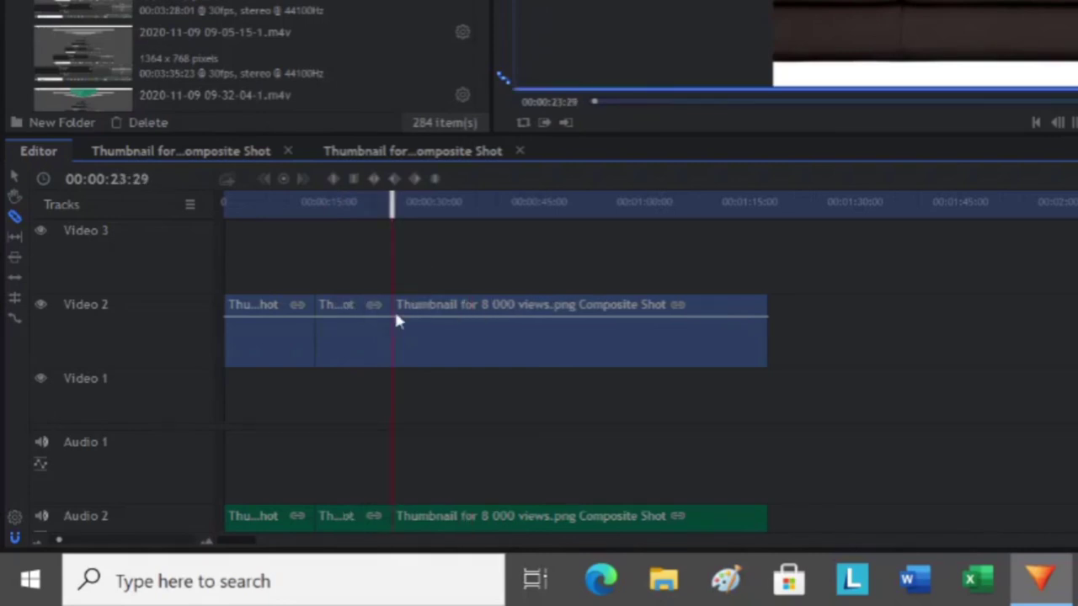
# Step: Lower the audio level of the clip's middle section between the two cuts and play it back
pyautogui.moveTo(359, 205); pyautogui.dragTo(341, 206)
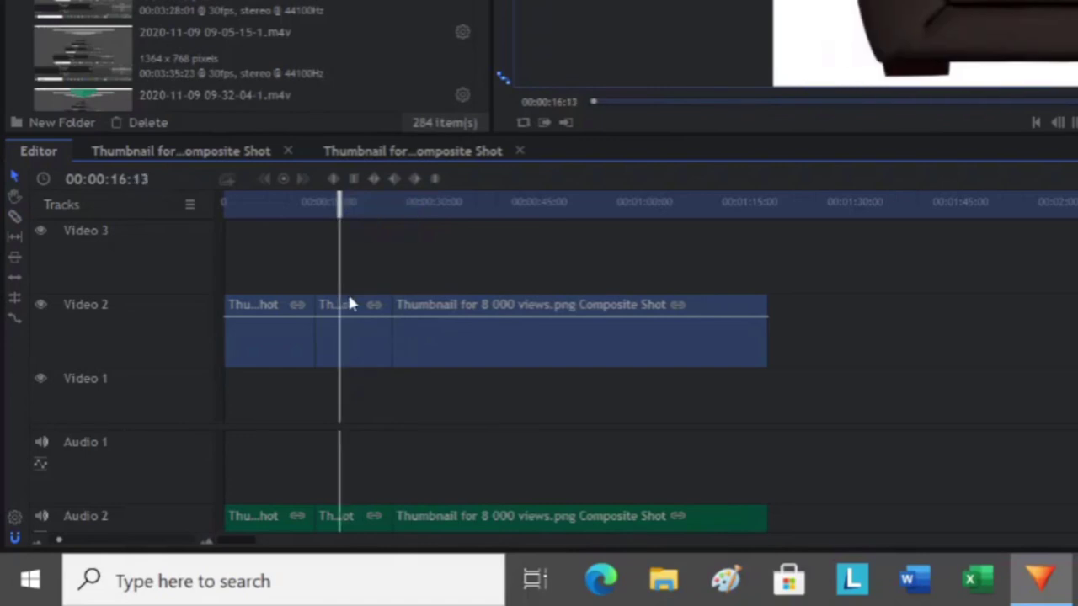
pyautogui.scroll(-1, 474, 450)
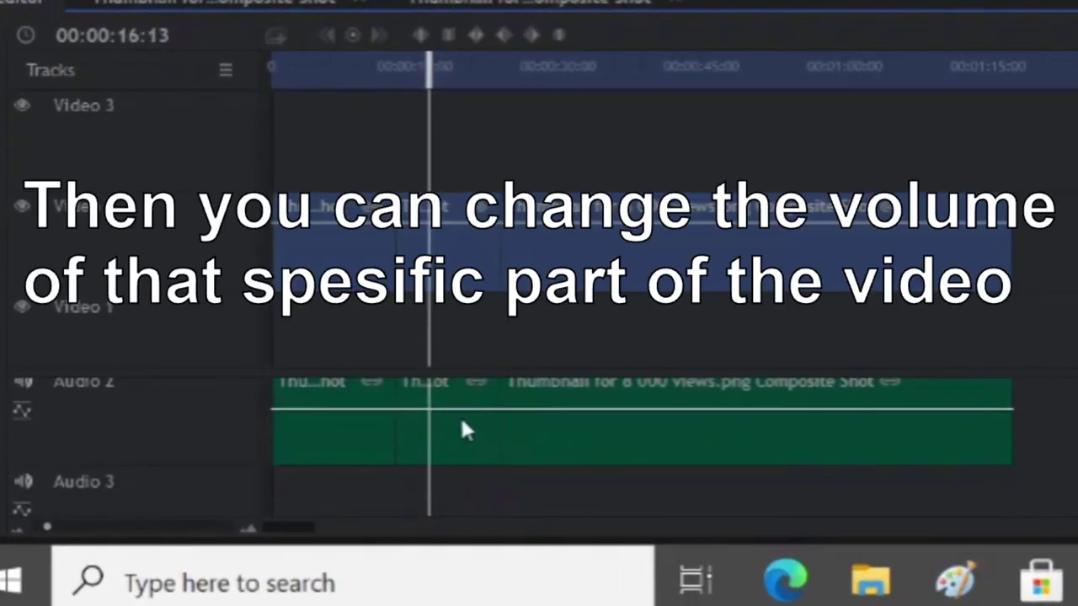
pyautogui.scroll(1, 461, 400)
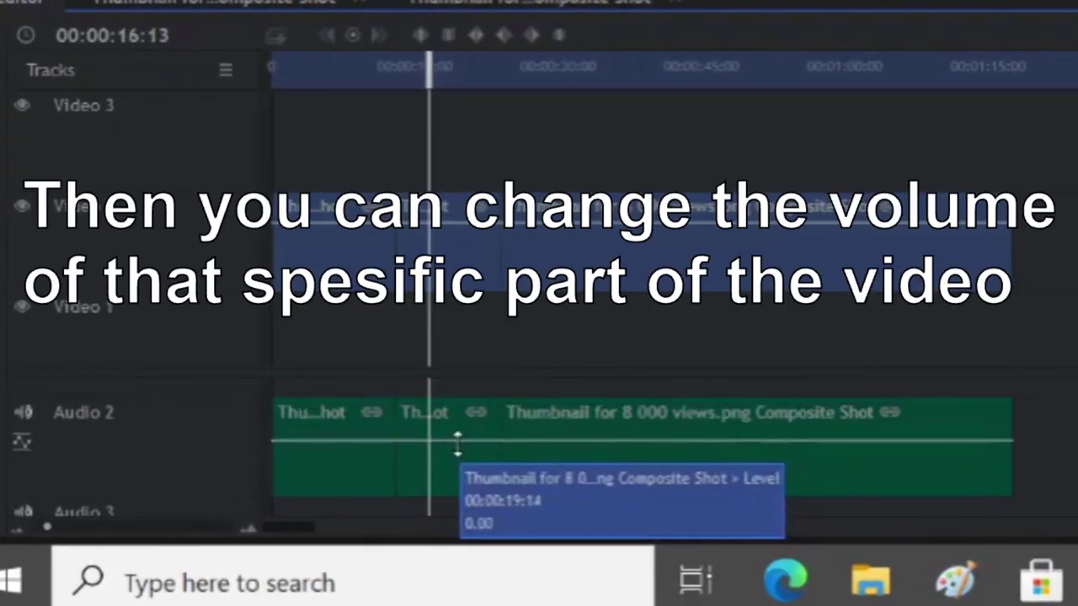
pyautogui.moveTo(455, 443); pyautogui.dragTo(457, 456)
pyautogui.moveTo(429, 70); pyautogui.dragTo(392, 70)
pyautogui.moveTo(443, 453); pyautogui.dragTo(444, 459)
pyautogui.press('space')
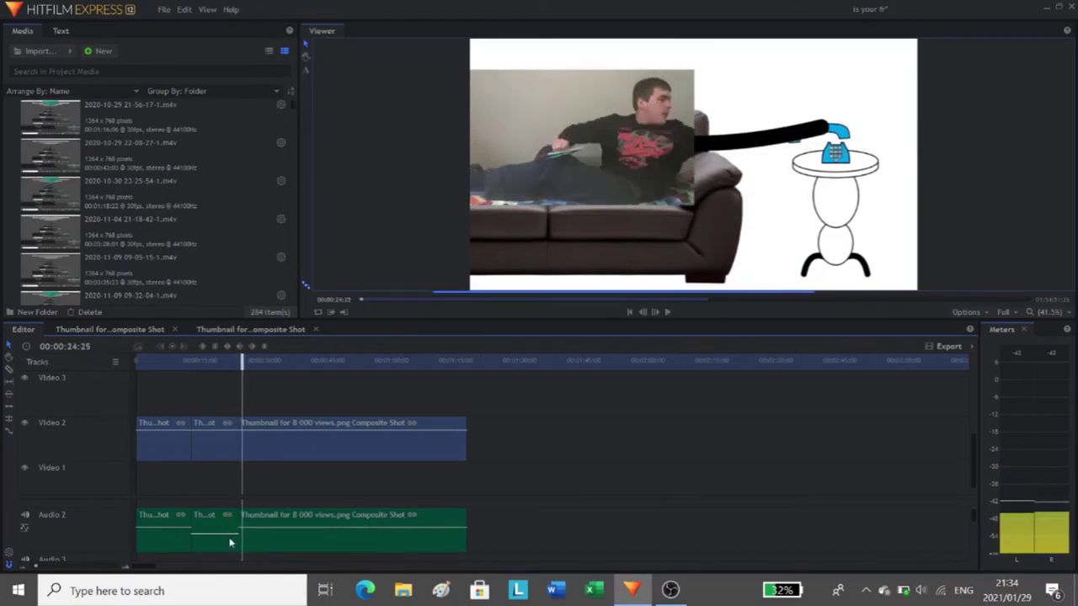
pyautogui.click(226, 362)
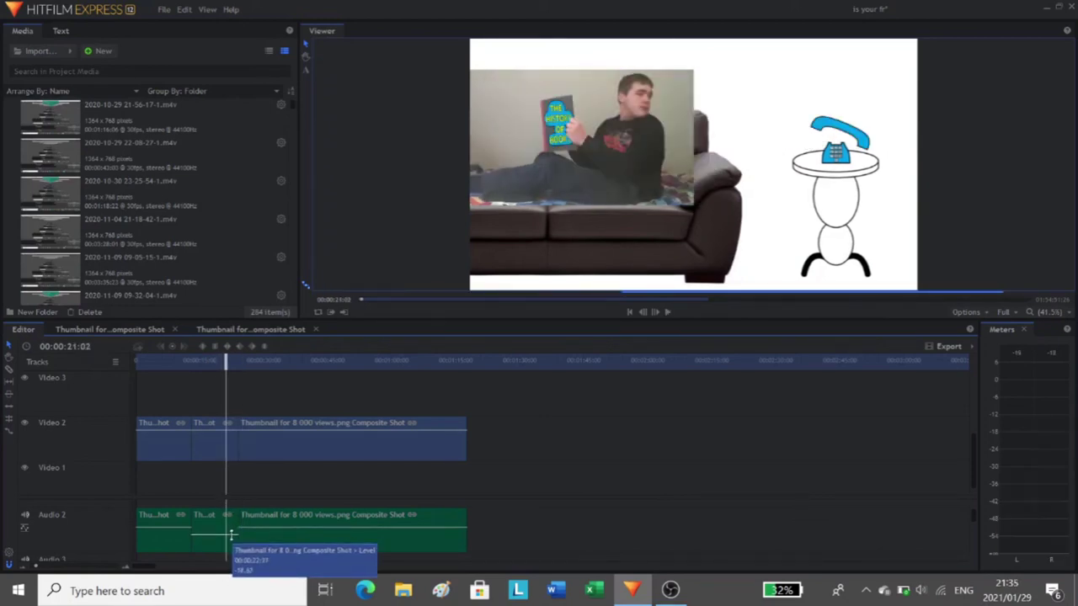
pyautogui.press('space')
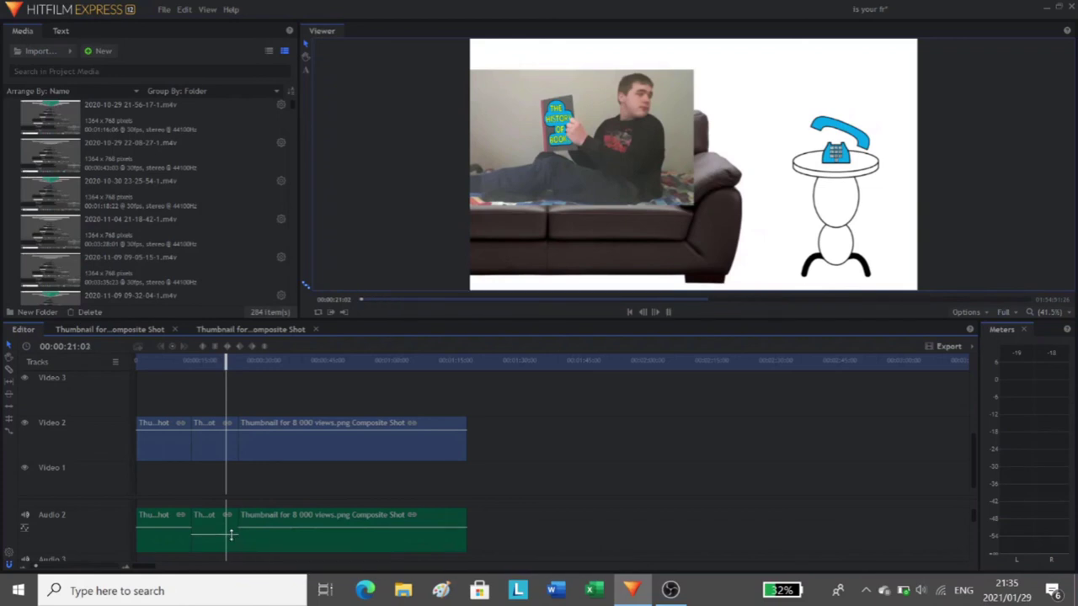